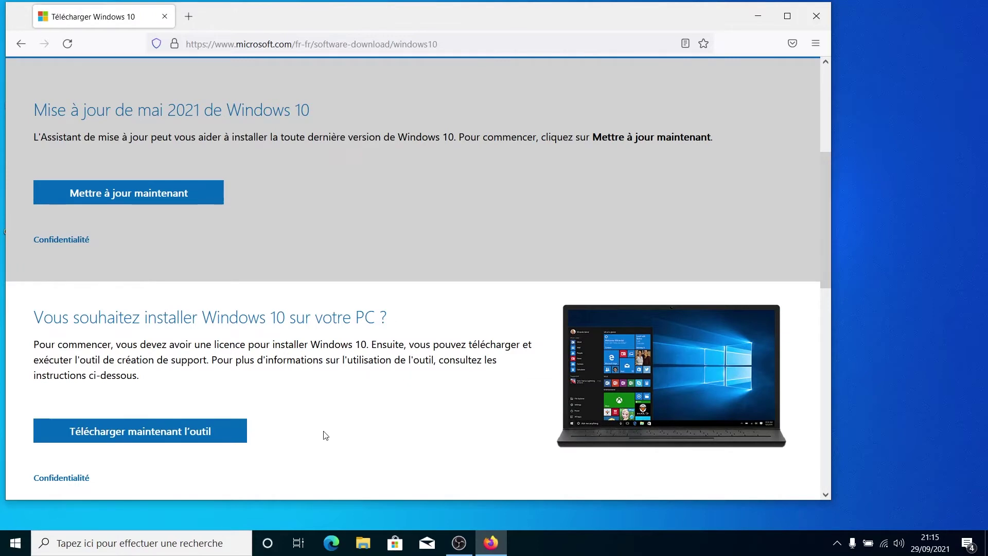
- Download MediaCreationTool21H1.exe from the Windows 10 page in Firefox and show it in its folder
click(244, 435)
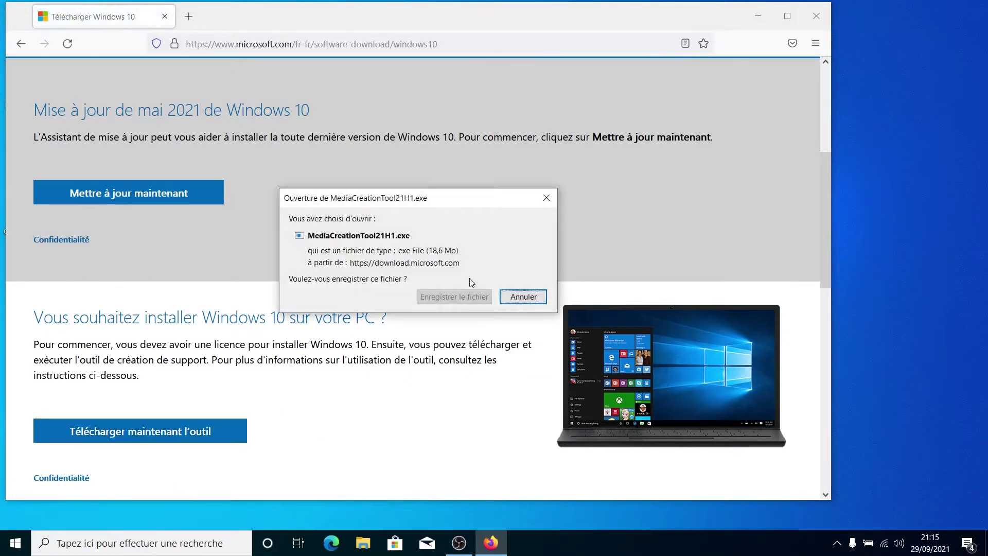
click(458, 298)
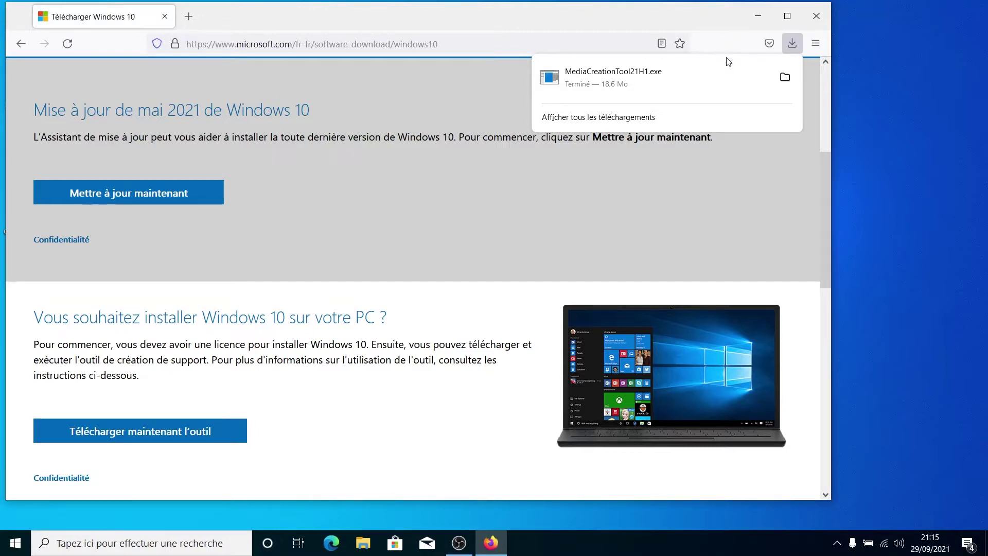
click(780, 72)
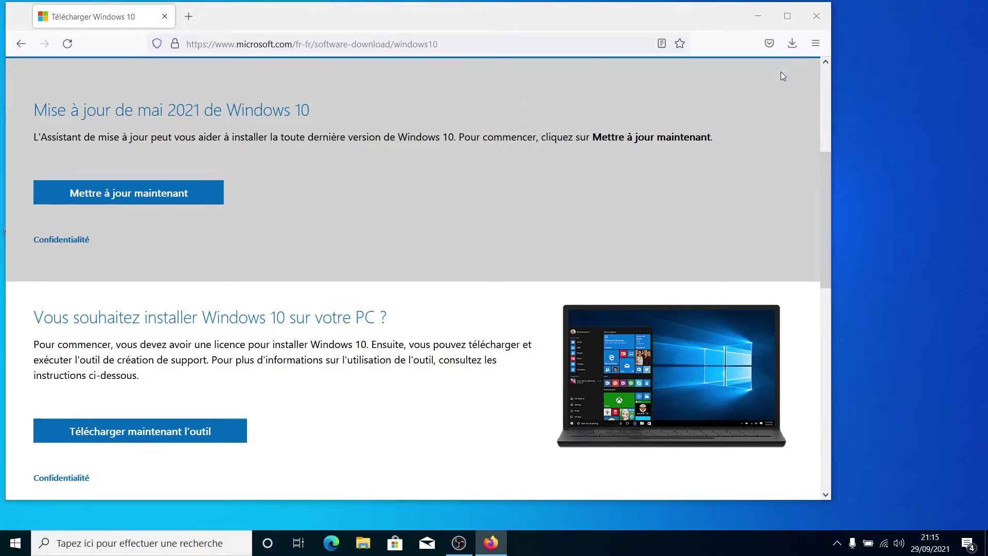
- Run MediaCreationTool21H1 from Explorer and accept its licence terms with Accepter
double_click(350, 181)
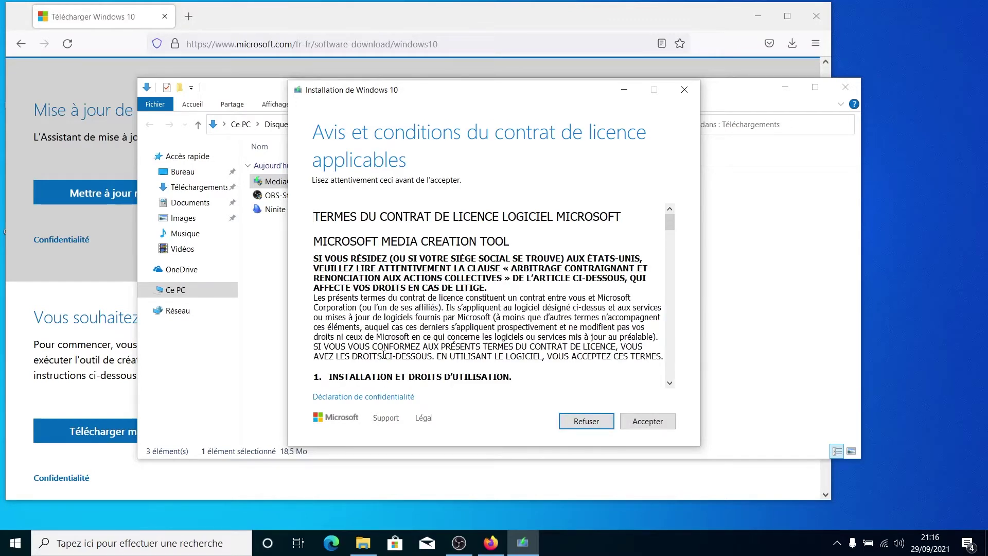
click(631, 422)
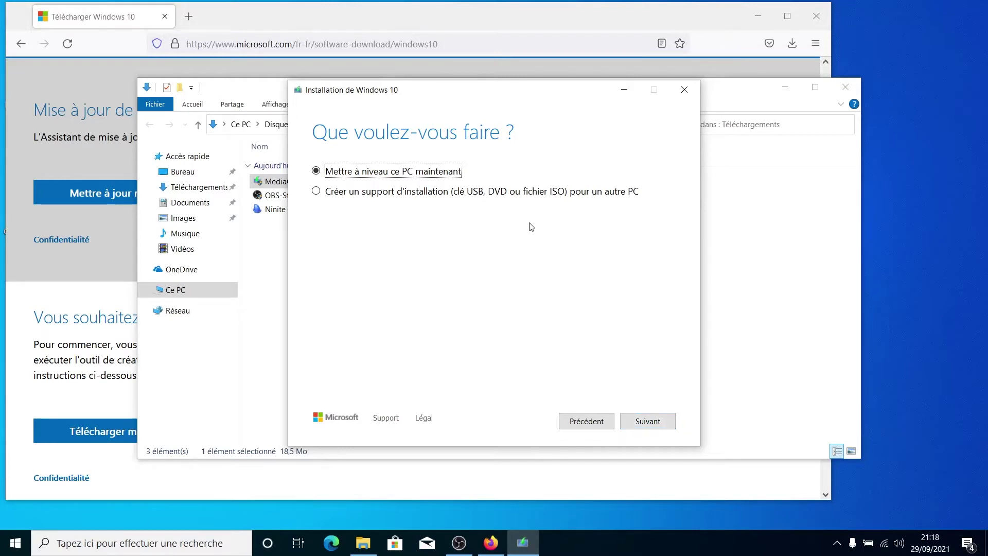
- Choose 'Créer un support d'installation', keep the recommended French 64-bit edition, and choose USB flash drive
click(528, 201)
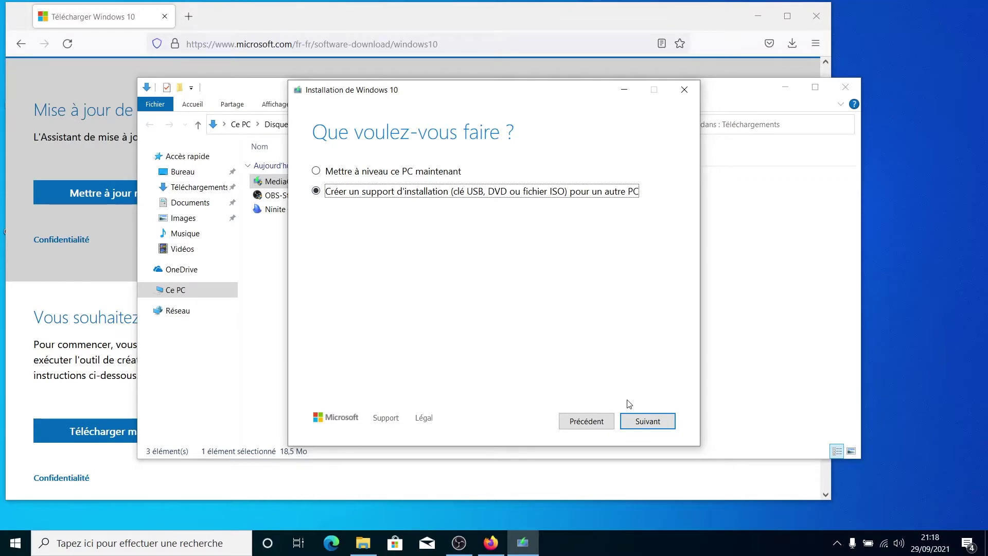
click(635, 422)
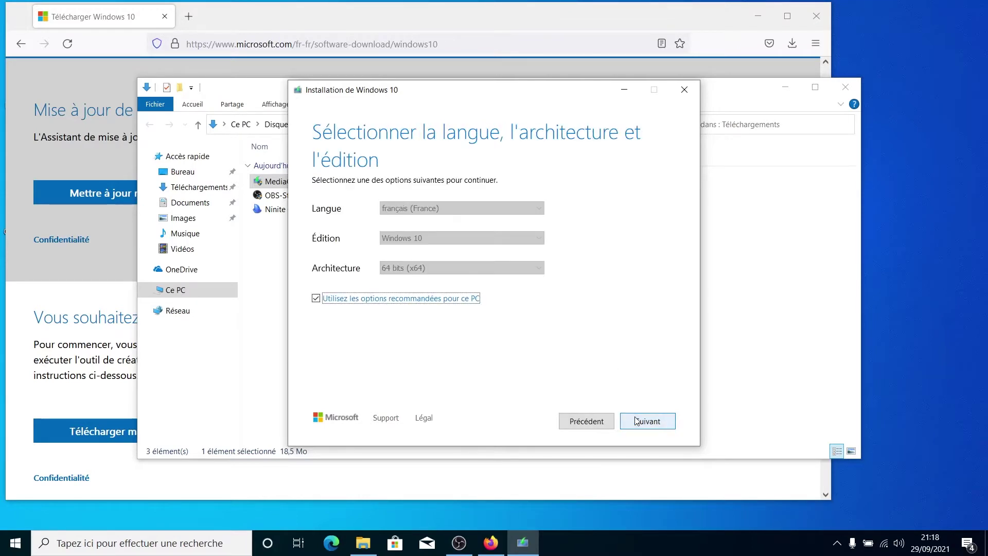
click(637, 421)
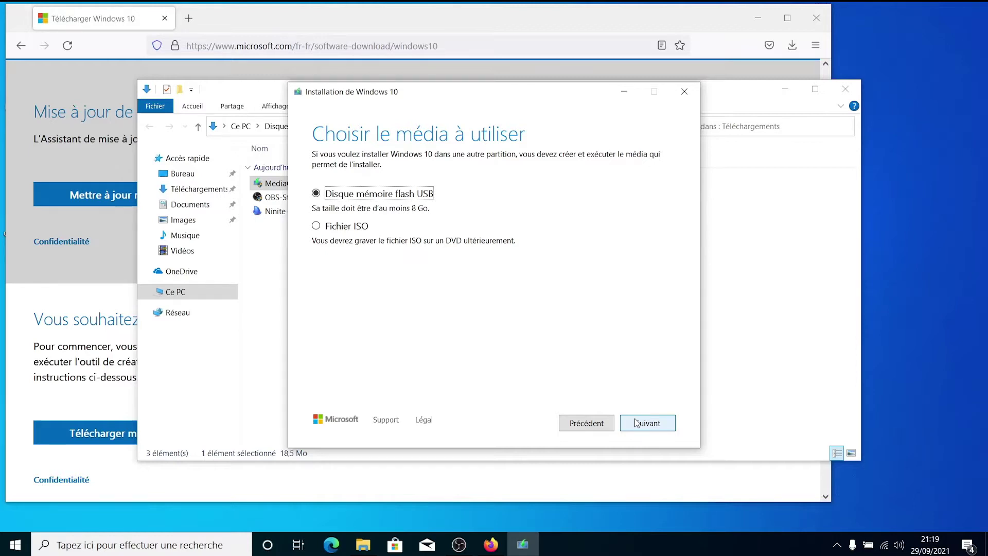
click(637, 423)
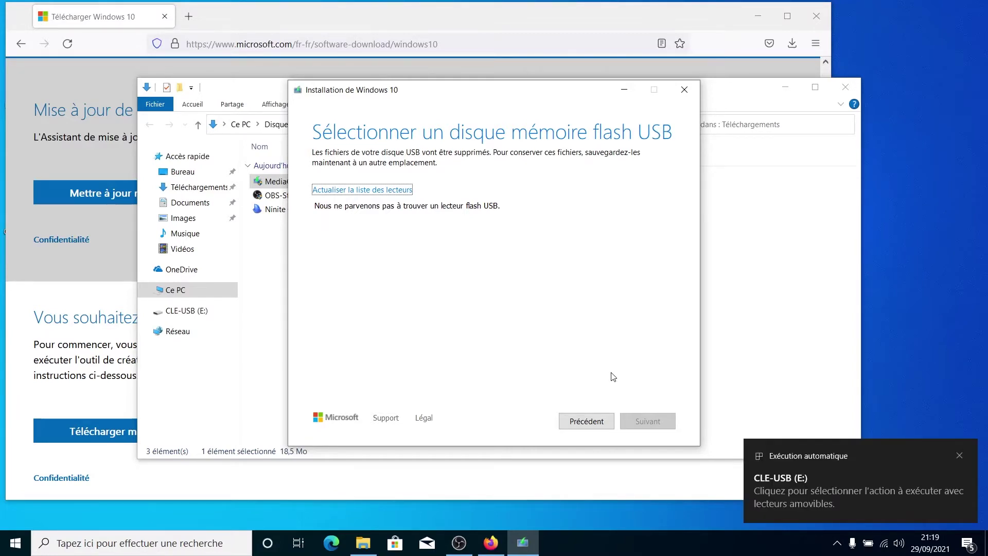
- Refresh the drive list and start writing Windows 10 onto CLE-USB (E:)
click(396, 191)
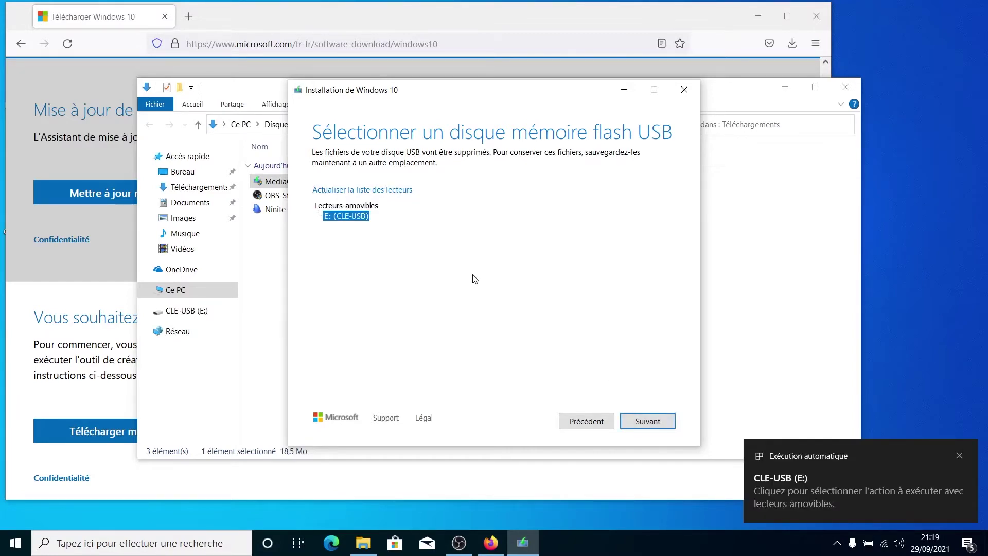
click(669, 427)
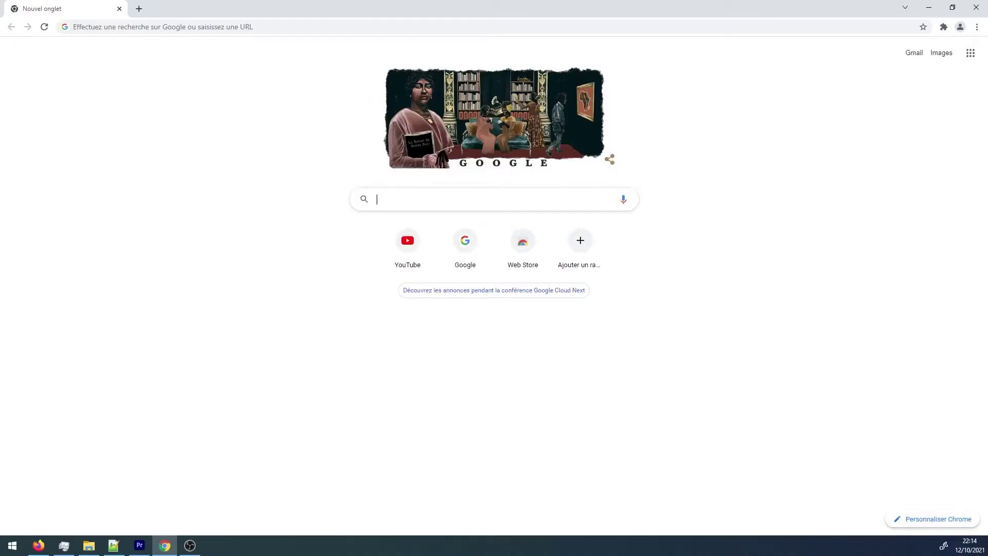
- Search Google for 'changer ordre de démarrage bios' and scroll through the results
text(hanger or)
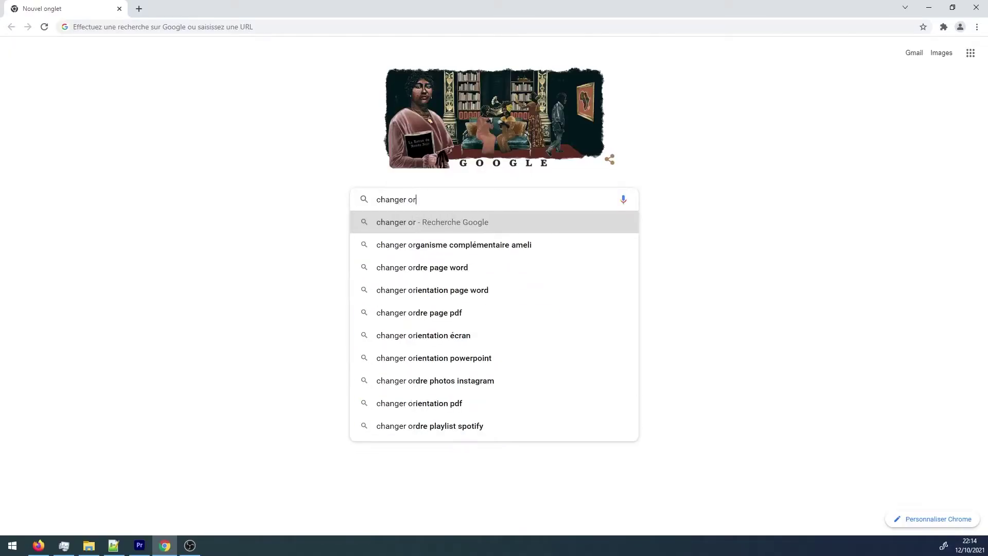
text(dre de )
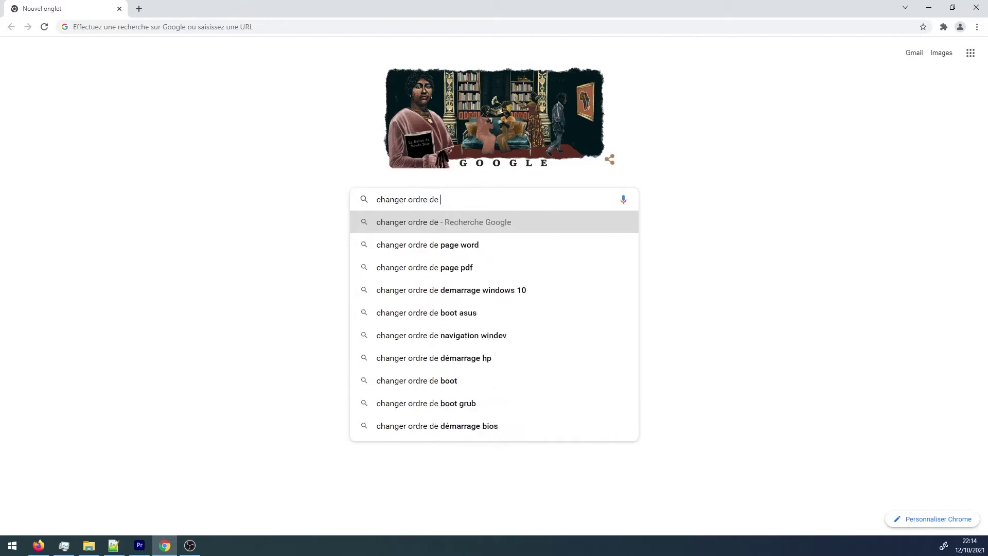
text(demarrage)
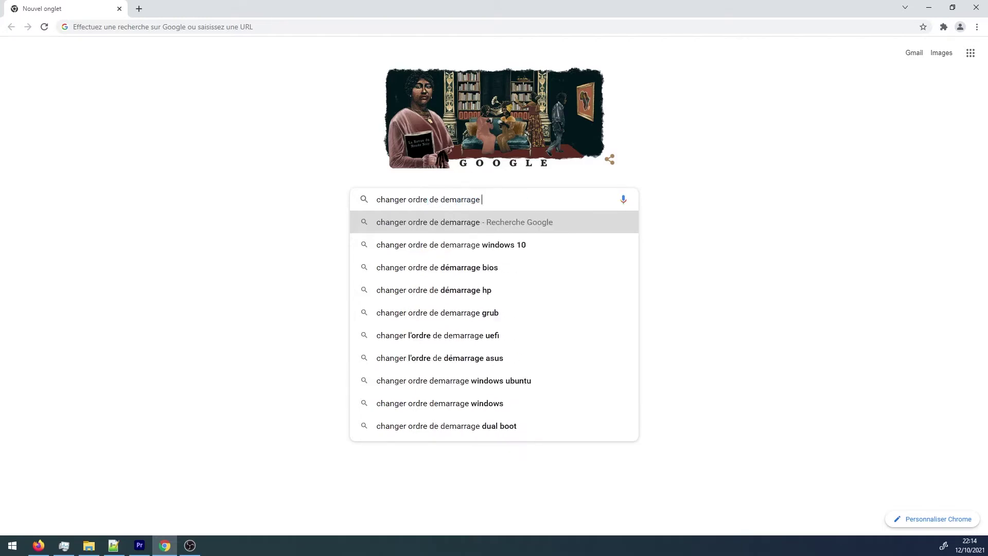
key(Down)
key(Down)
key(Return)
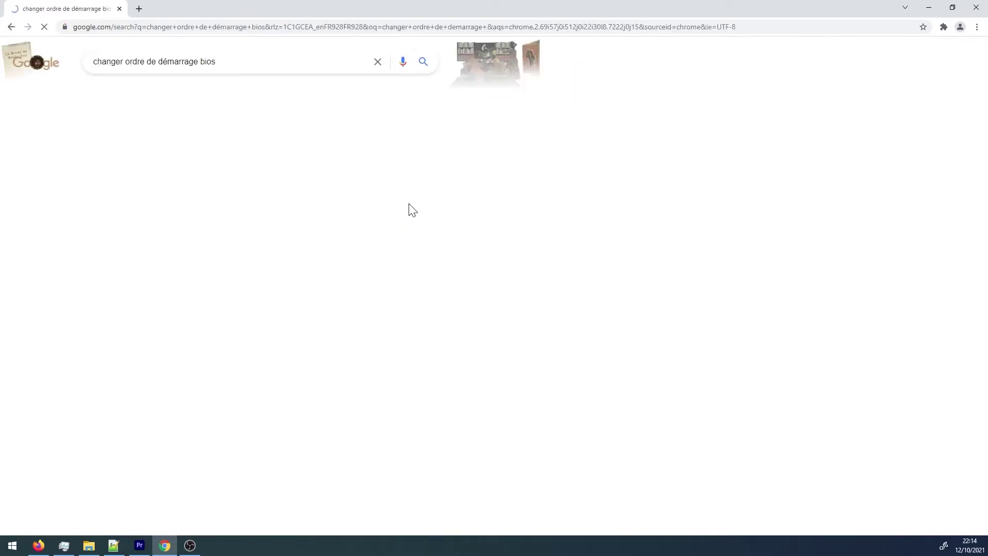
scroll(424, 255, down, 8)
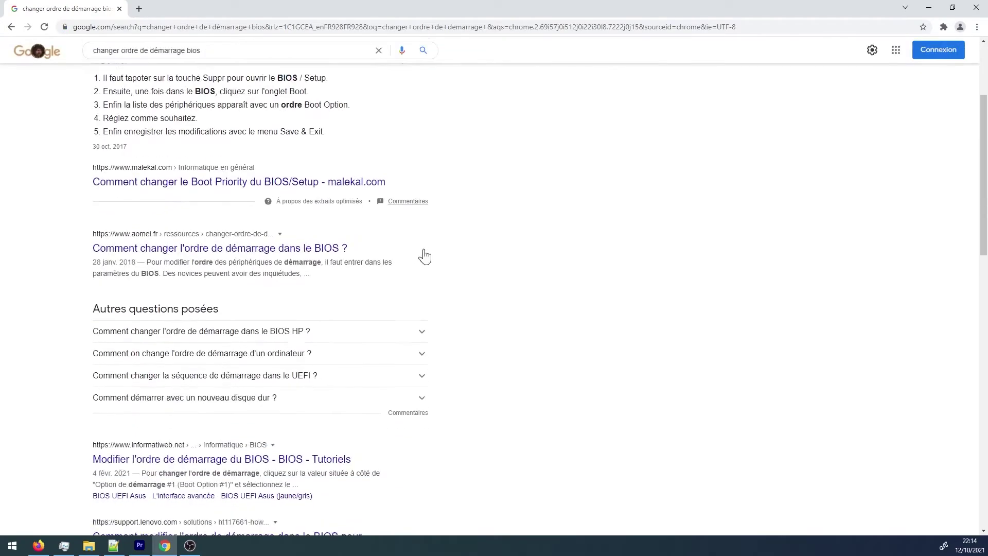
scroll(425, 255, down, 4)
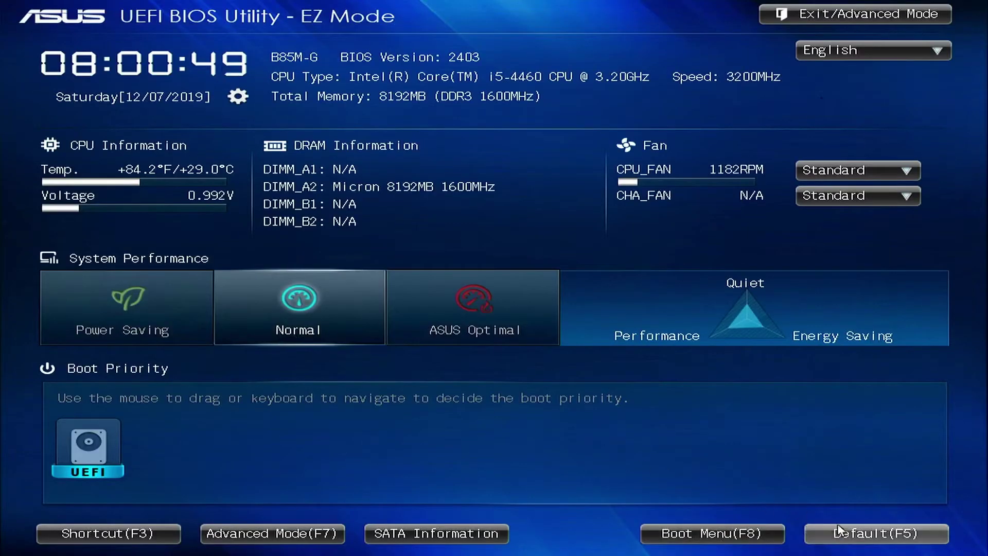
- Use Boot Menu (F8) to boot from 'UEFI: Dell Recovery USB'
click(752, 530)
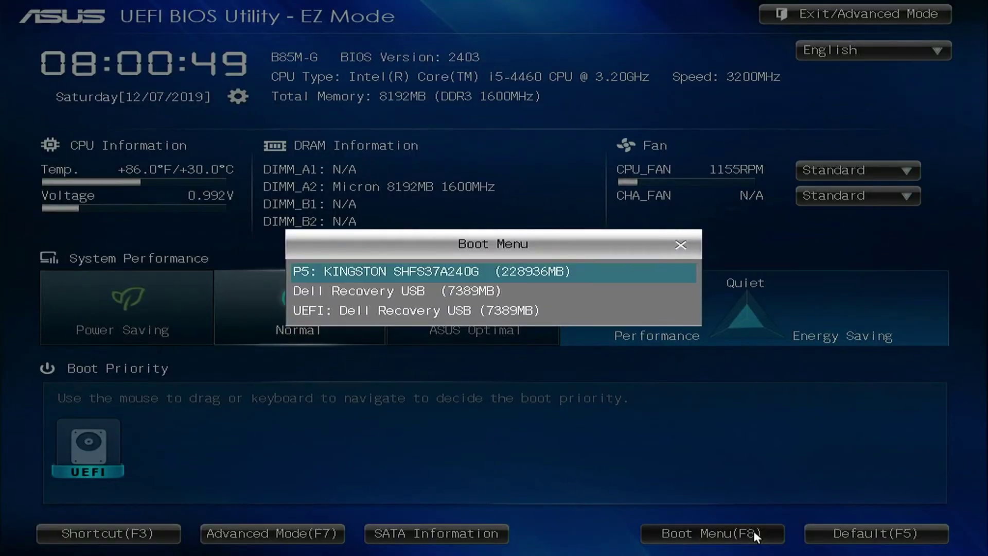
click(531, 310)
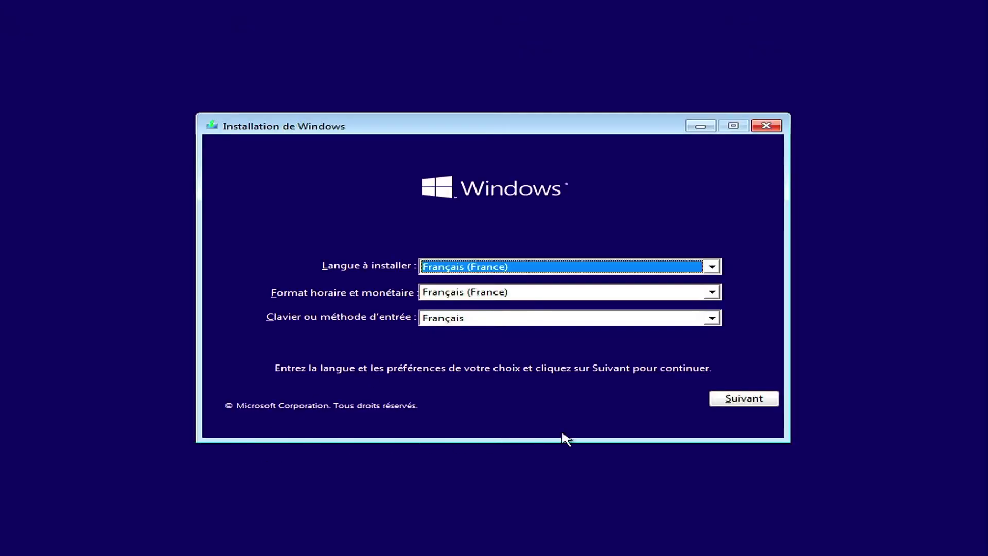
- Keep the French language settings, start the installation, and proceed without a product key
click(729, 402)
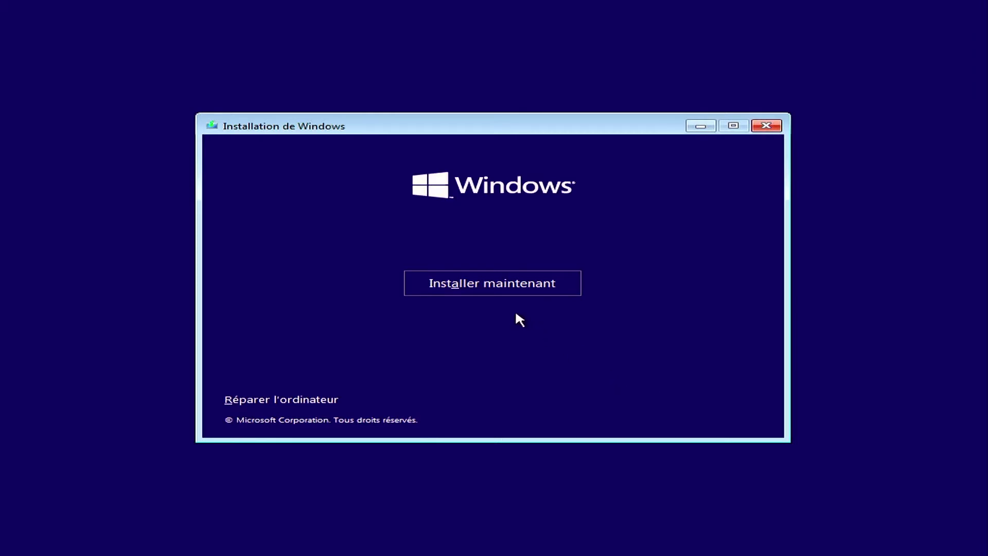
click(507, 289)
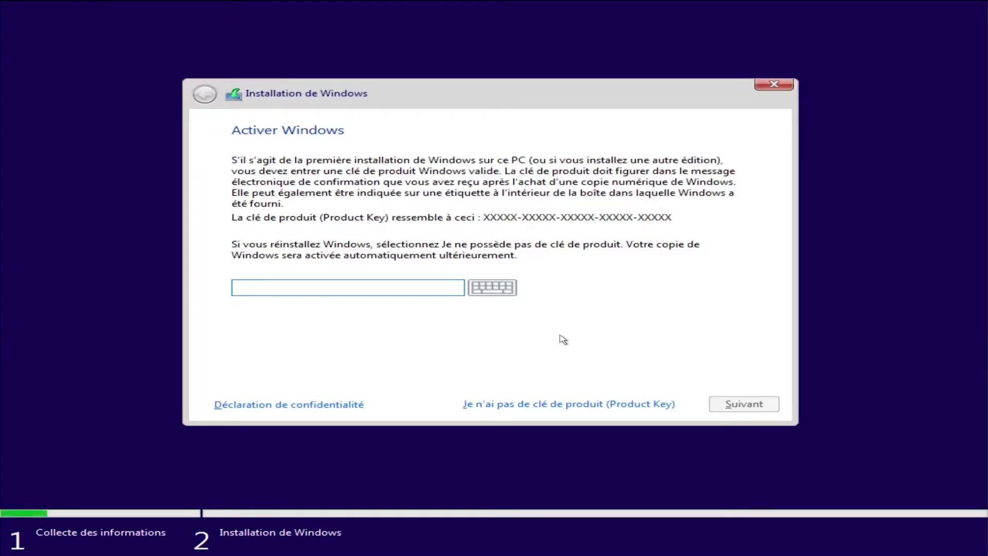
text(DUQSI-ODUQO-DUOQU-DOQSU-JLCWX)
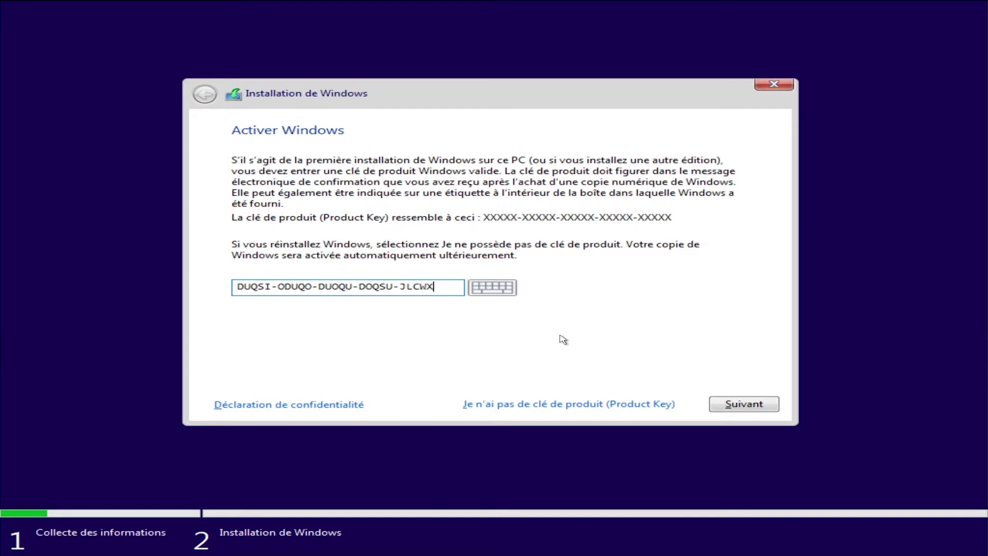
click(633, 405)
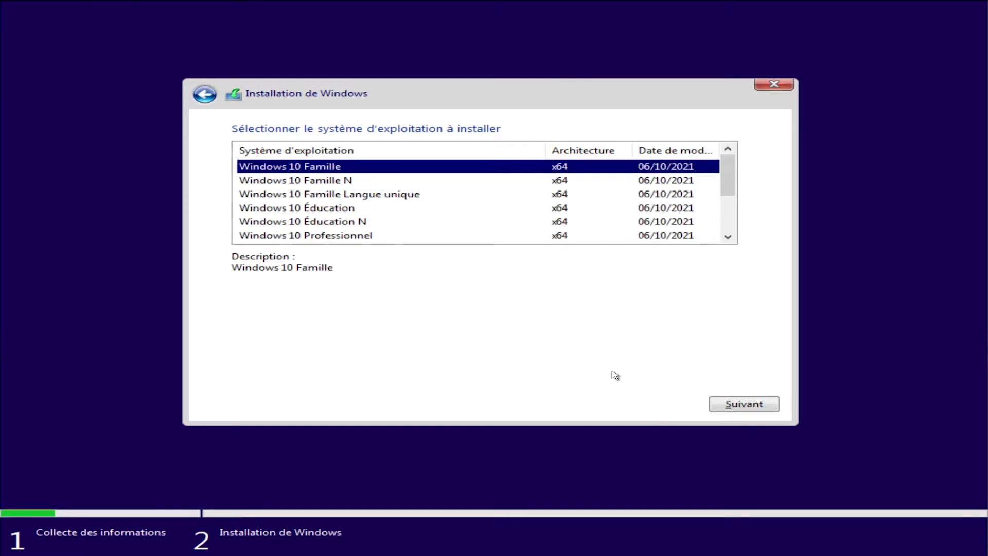
- Choose Windows 10 Professionnel and accept the licence terms
click(438, 236)
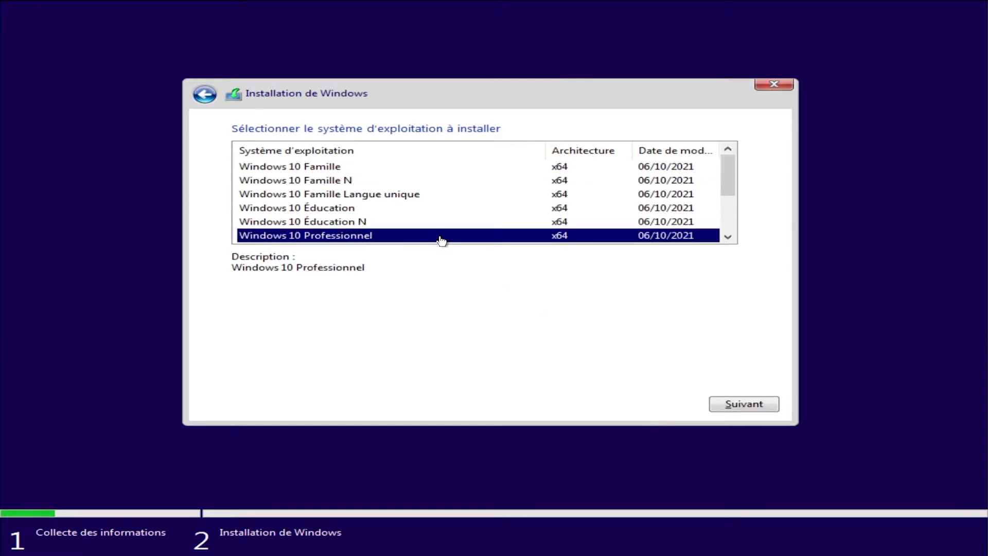
click(729, 407)
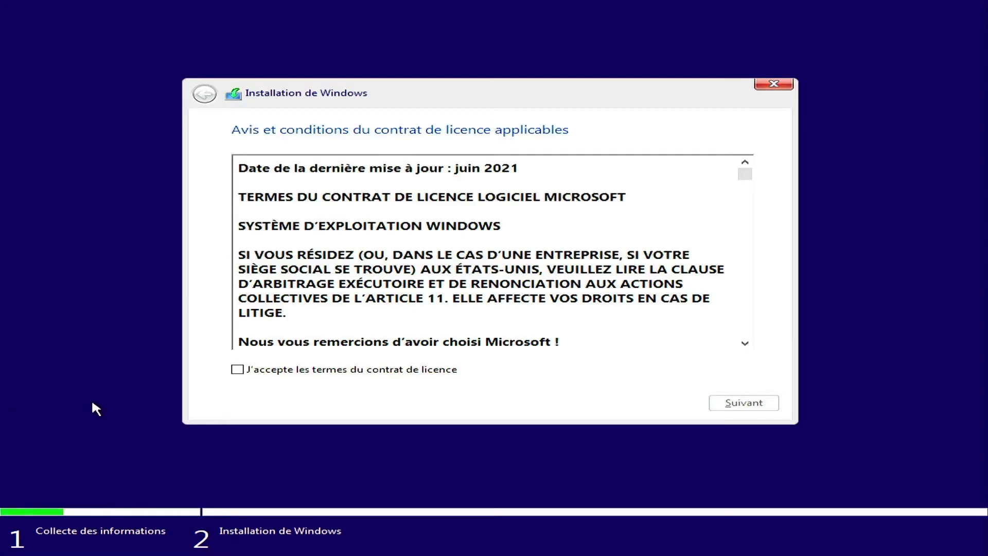
click(283, 373)
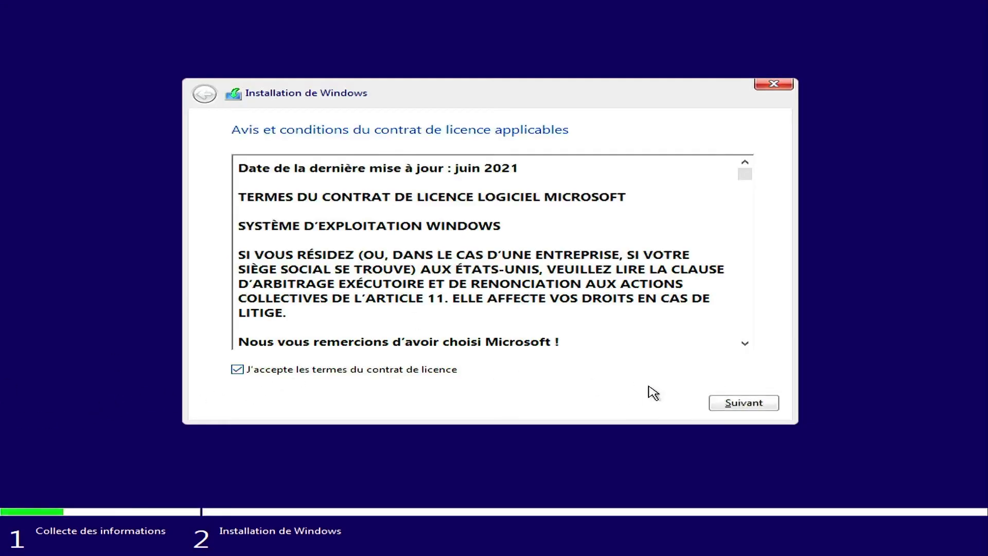
click(725, 403)
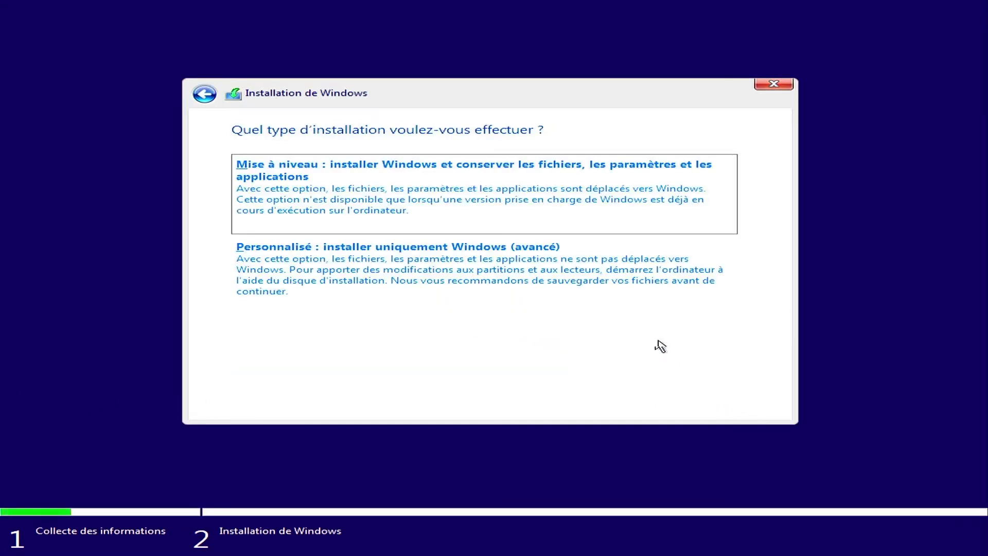
- Choose the custom installation and delete the system reserved partition and Partition 3
click(570, 272)
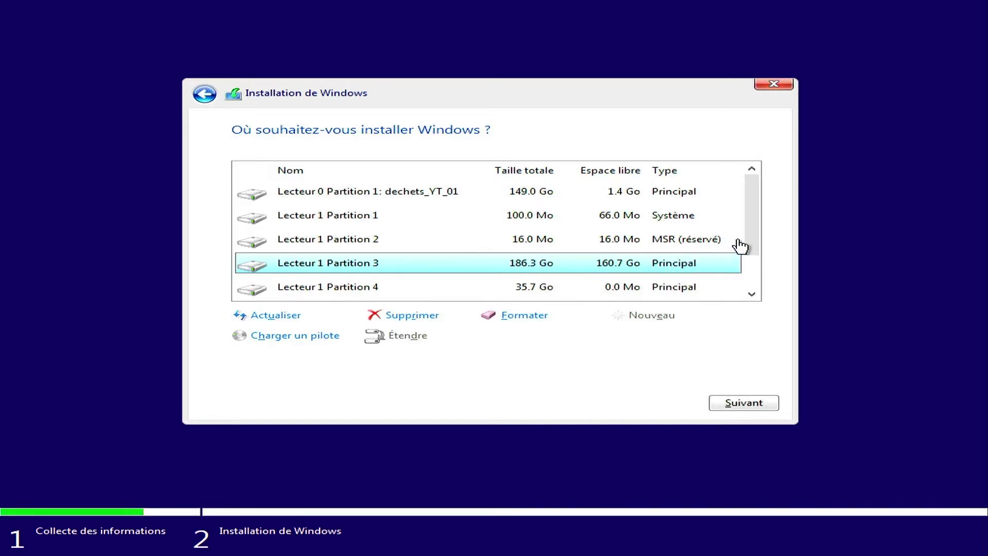
drag(752, 240, 747, 192)
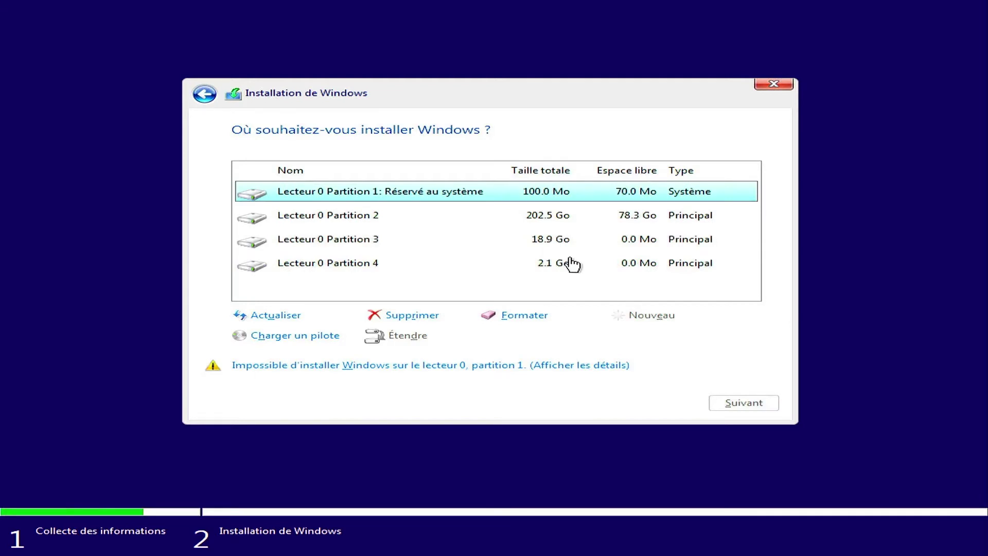
click(409, 315)
click(623, 335)
click(461, 262)
click(409, 315)
click(623, 335)
- Delete Partitions 2 and 1, then install onto the 223.6 Go unallocated space
click(447, 239)
click(412, 315)
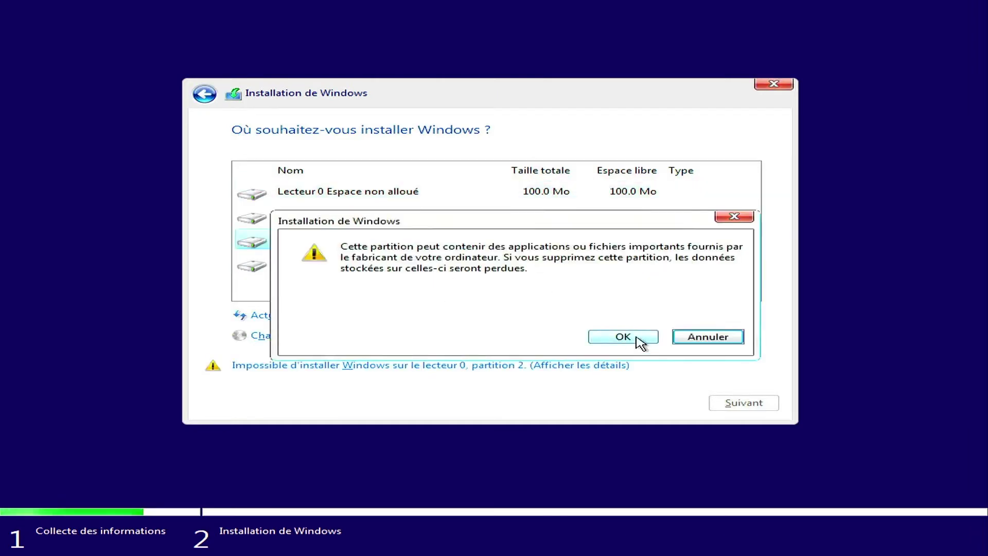
click(637, 339)
click(442, 245)
click(439, 218)
click(424, 315)
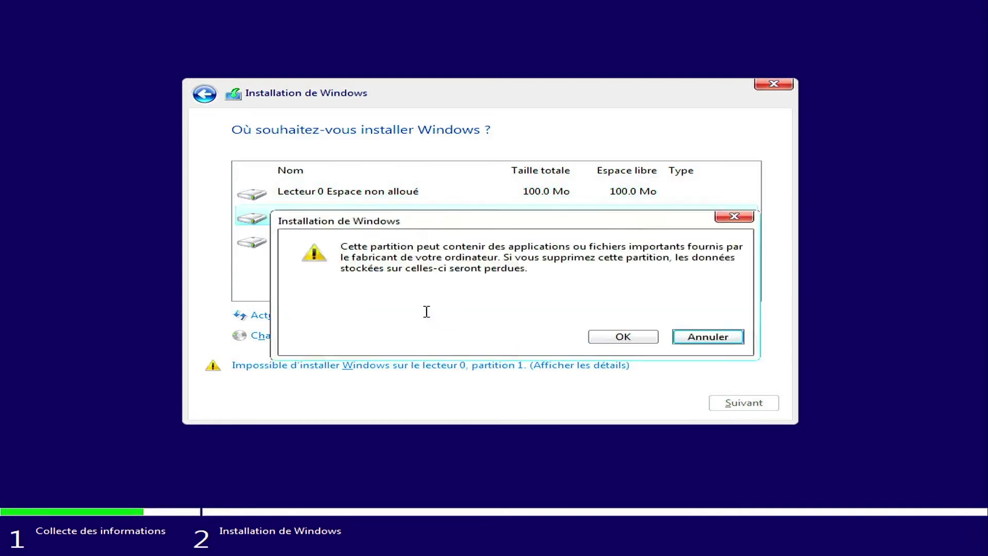
click(637, 339)
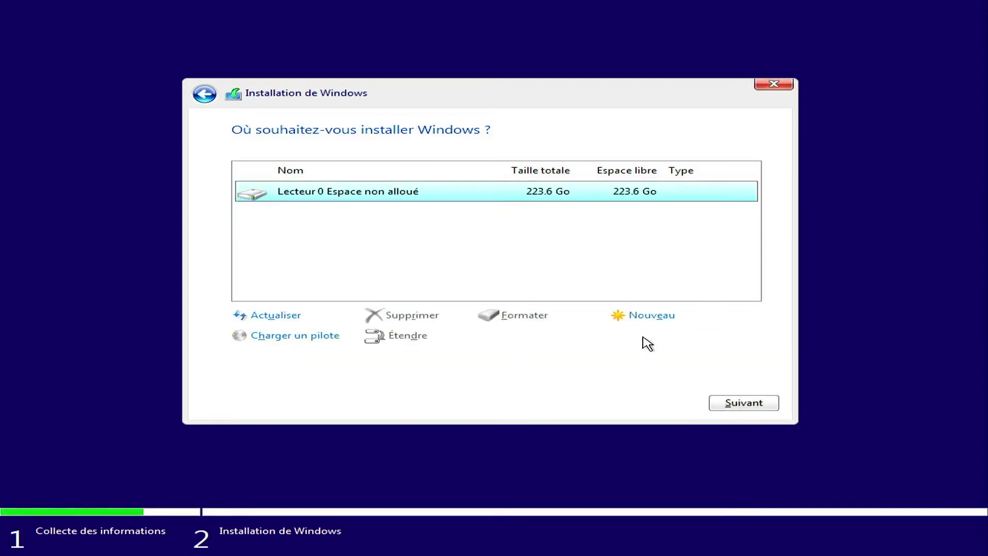
click(740, 402)
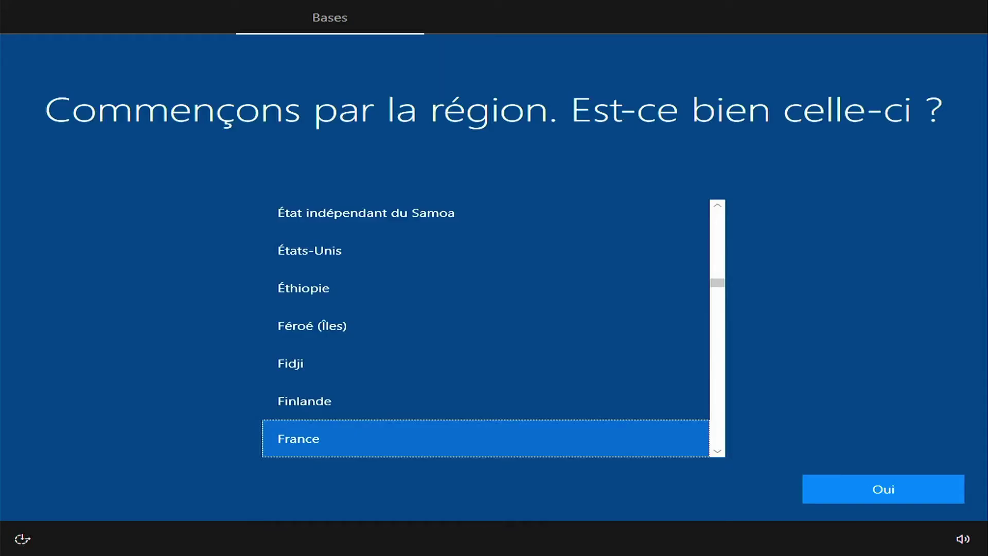
- Confirm France and the Français keyboard with Oui, then skip the second layout with Ignorer
click(956, 497)
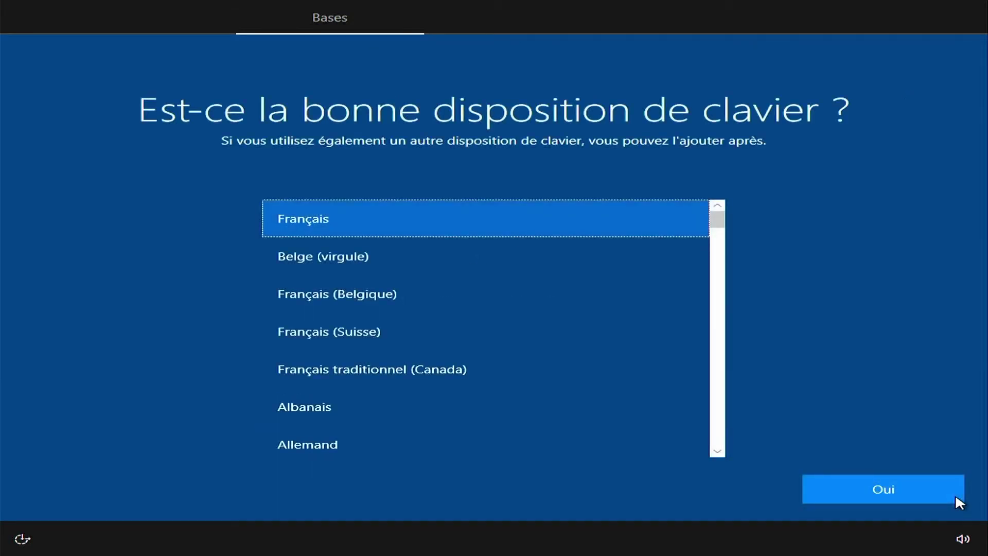
click(956, 497)
click(913, 493)
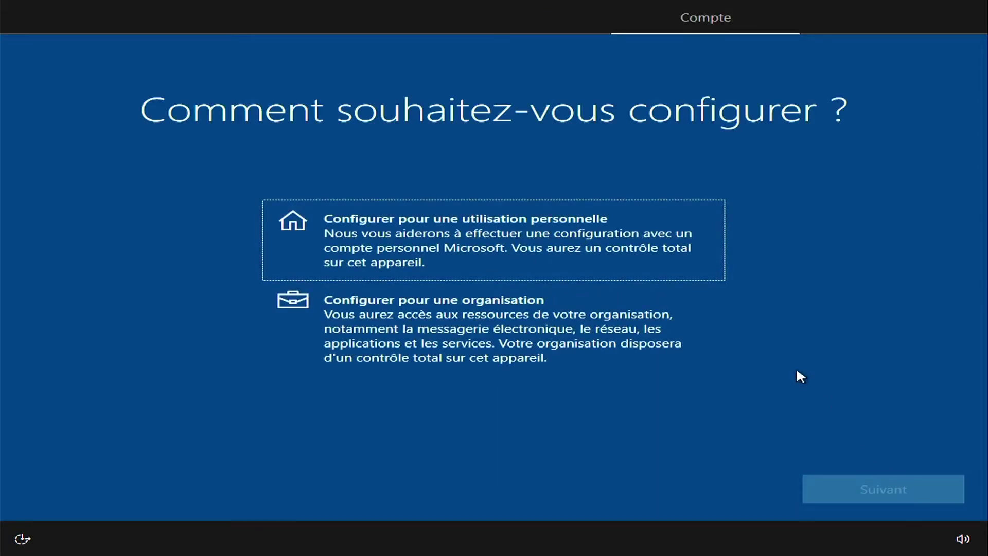
- Choose personal use, then an offline account with 'Expérience limitée'
click(662, 249)
click(942, 479)
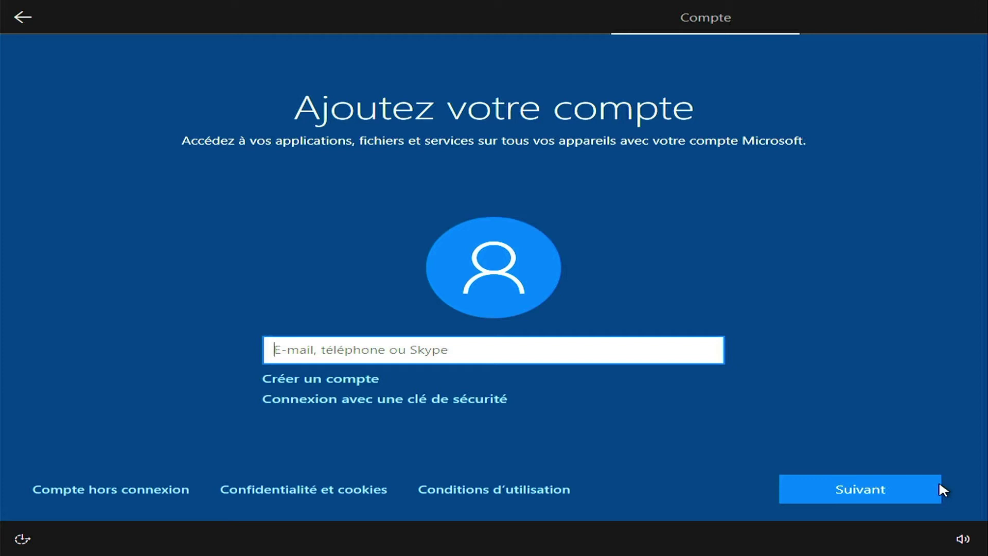
click(128, 491)
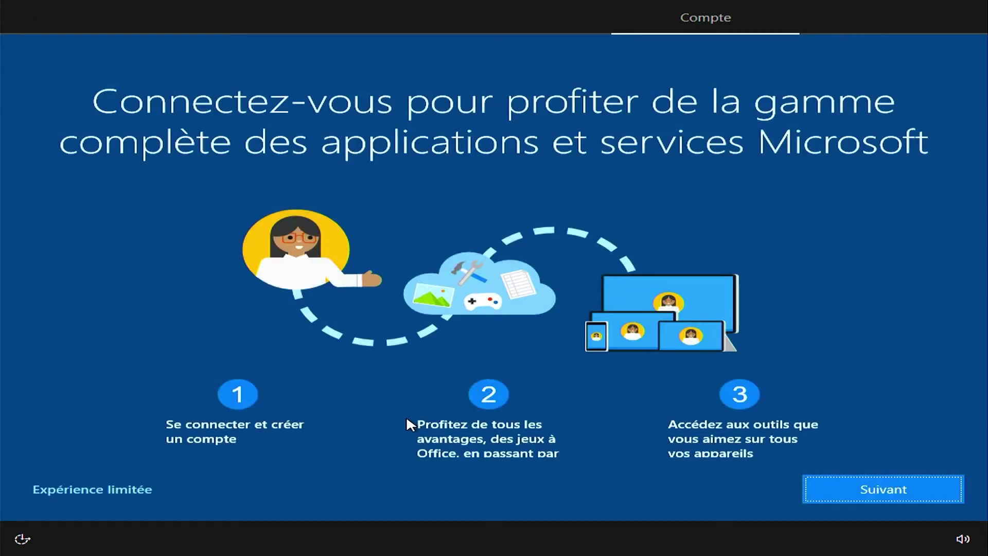
click(153, 486)
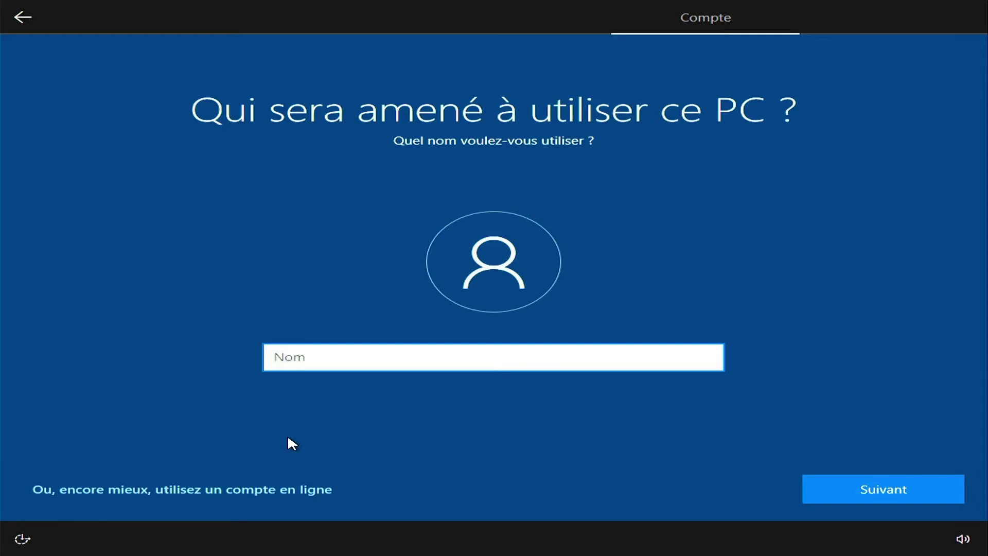
- Enter the local account's user name, then type and confirm its password
text(enroot)
key(Return)
text(******)
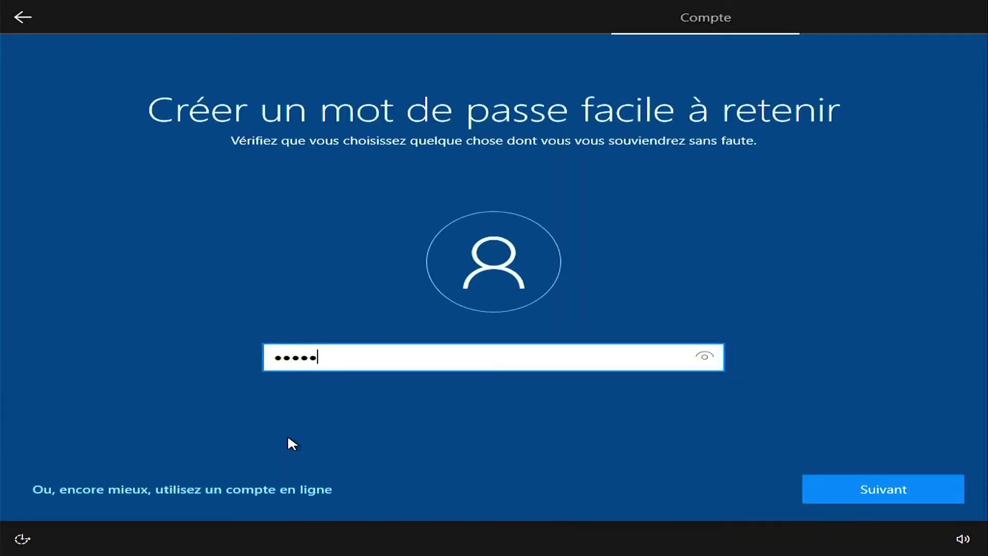
key(Return)
text(******)
key(Return)
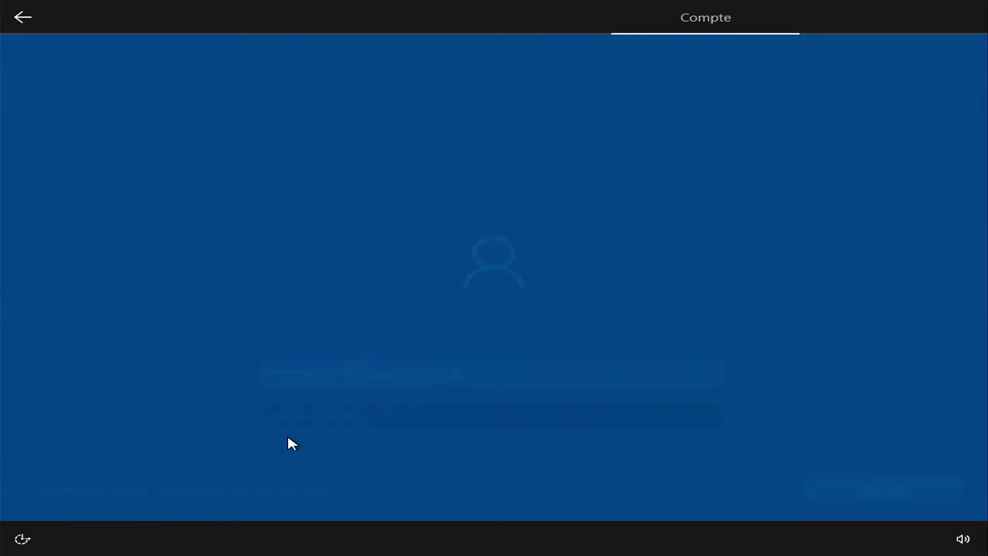
- Answer the first pet, birth city and childhood nickname security questions with chosen answers
key(Down)
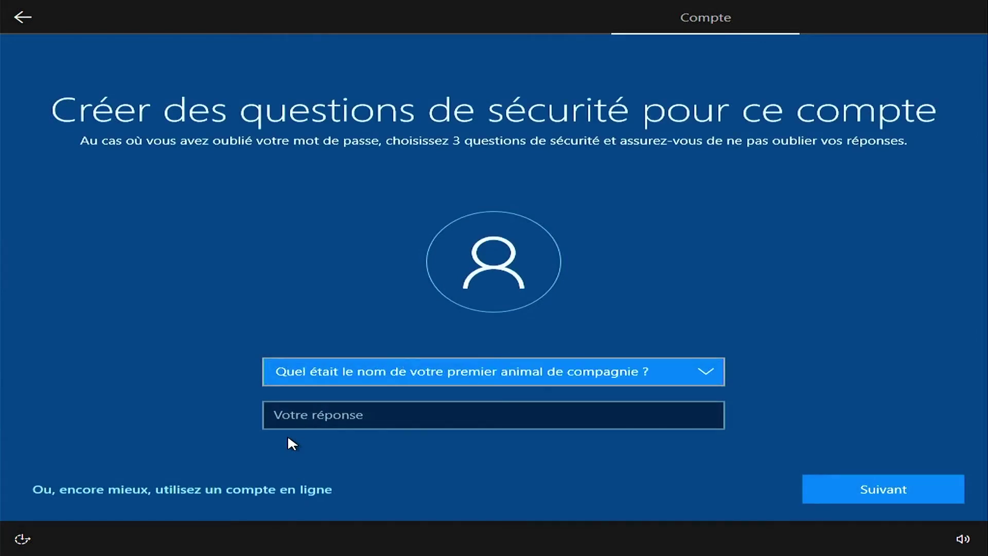
key(Tab)
text(qsdqd)
key(Return)
key(Down)
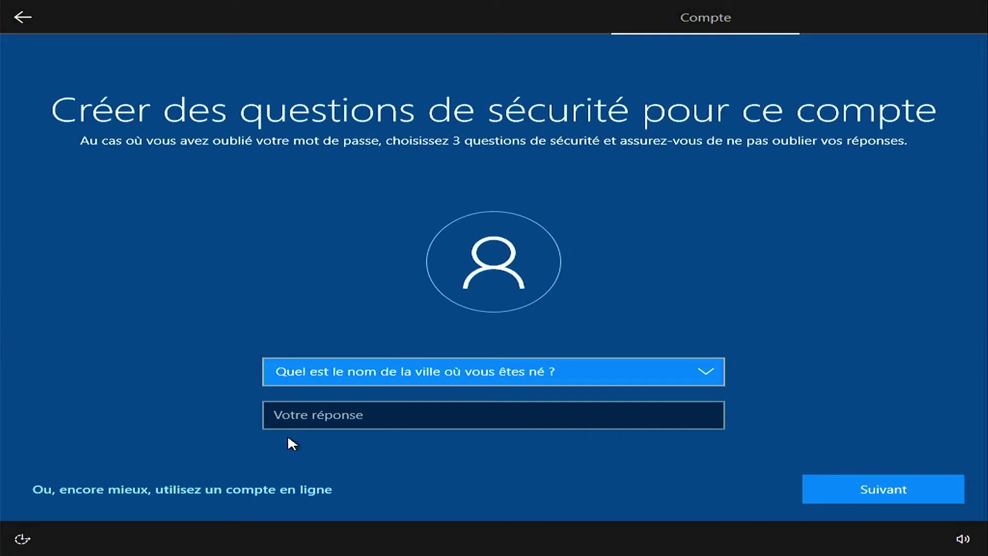
key(Tab)
text(dqsdqd)
key(Return)
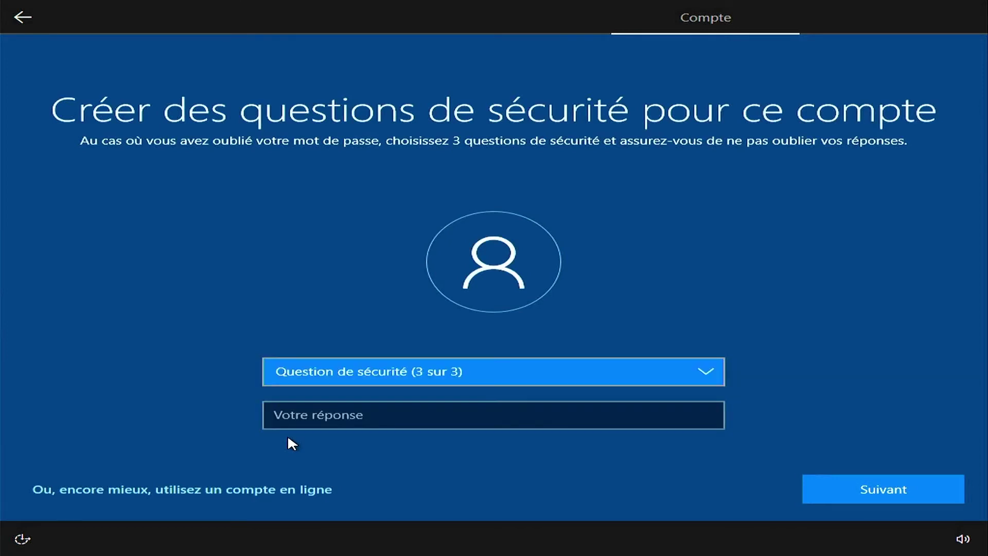
key(Down)
key(Tab)
text(qdsqd)
key(Return)
- Decline location, device finding, inking/typing and personalised experiences; send only required diagnostic data
key(Down)
key(Return)
key(Down)
key(Return)
key(Down)
key(Return)
key(Down)
key(Return)
key(Down)
- Choose Non for the advertising ID and skip Cortana with 'Pas maintenant'
key(Return)
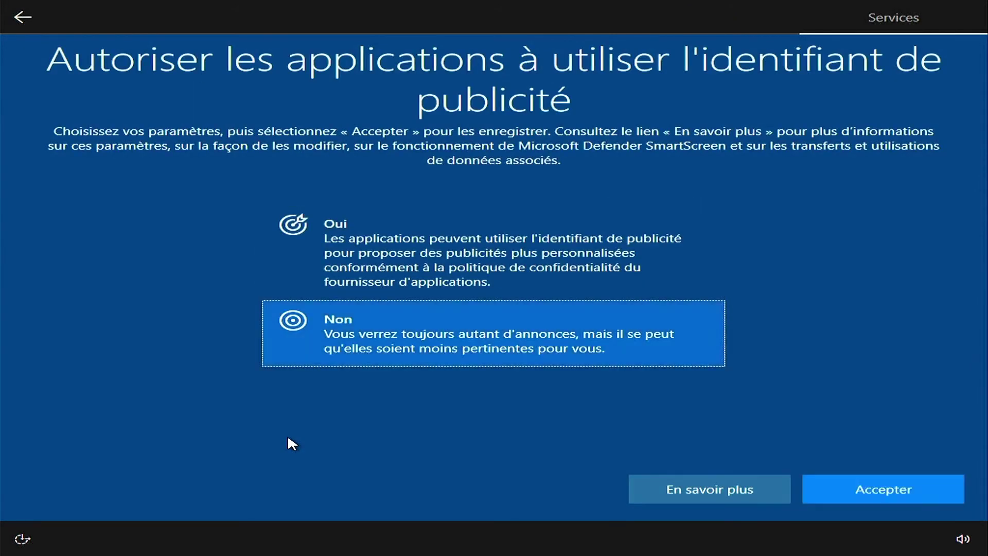
key(Down)
key(Return)
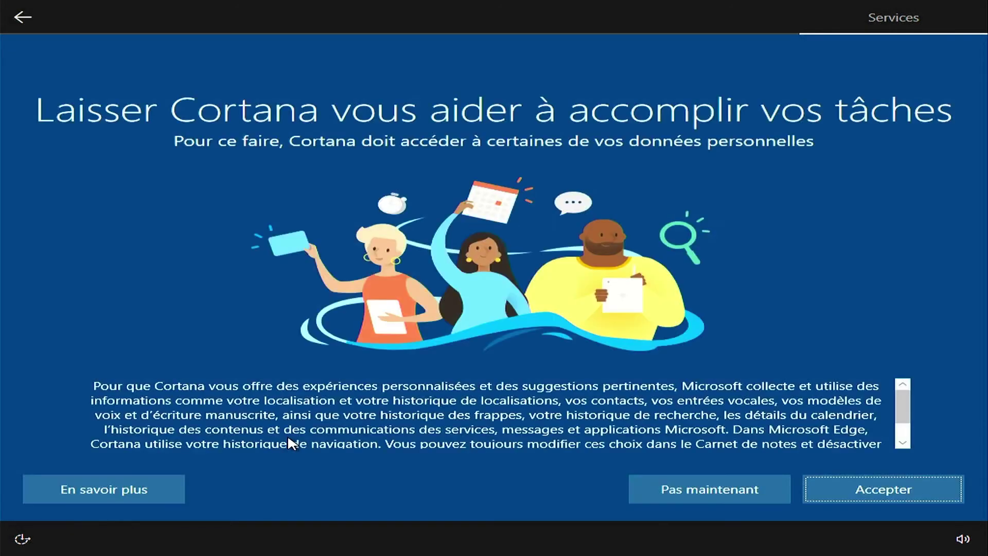
click(764, 472)
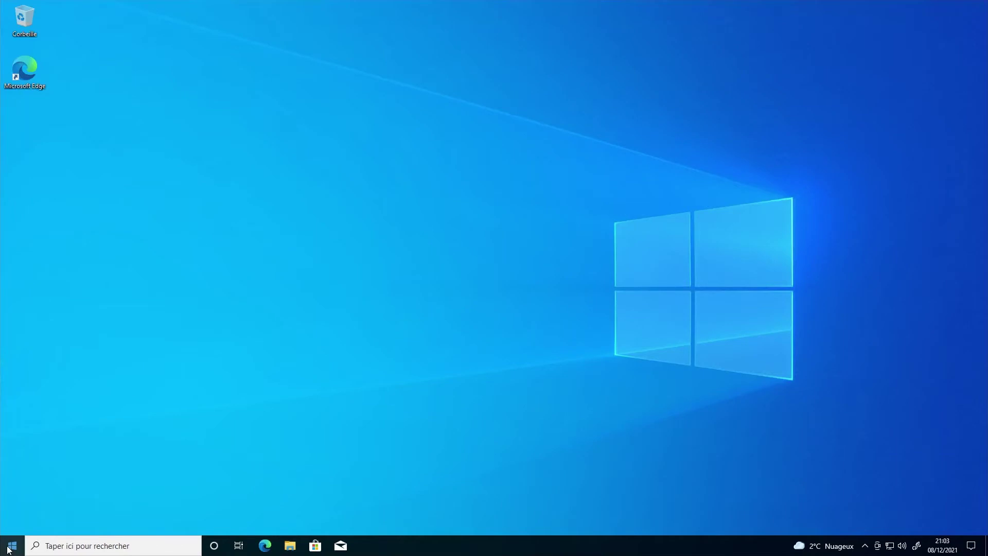
- Go to Settings > Mise à jour et sécurité > Activation to see the not-activated status
click(11, 544)
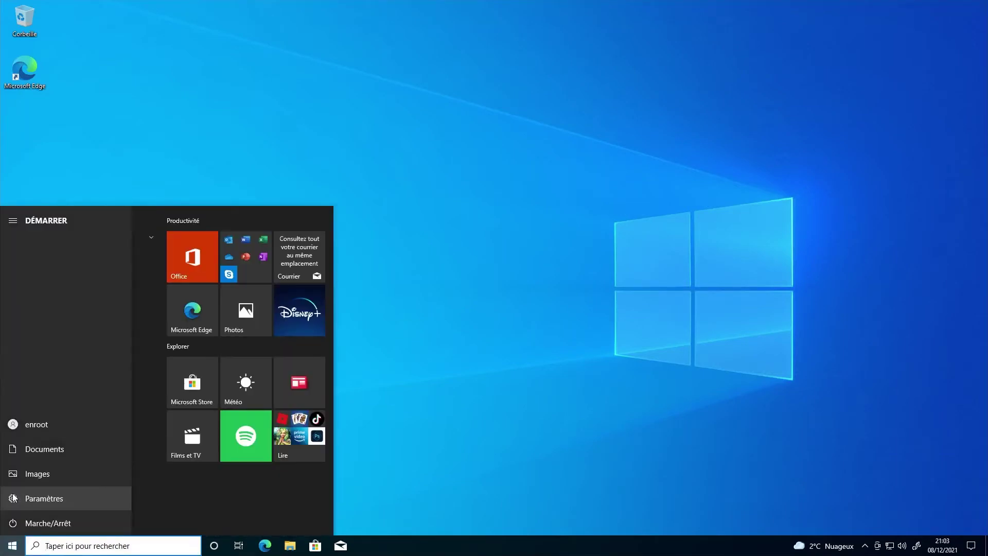
click(14, 497)
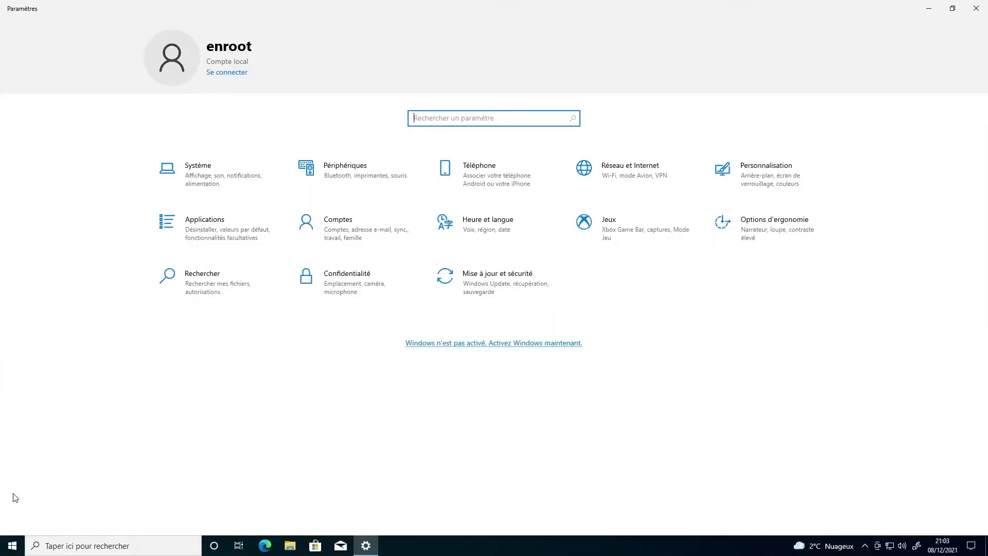
click(469, 282)
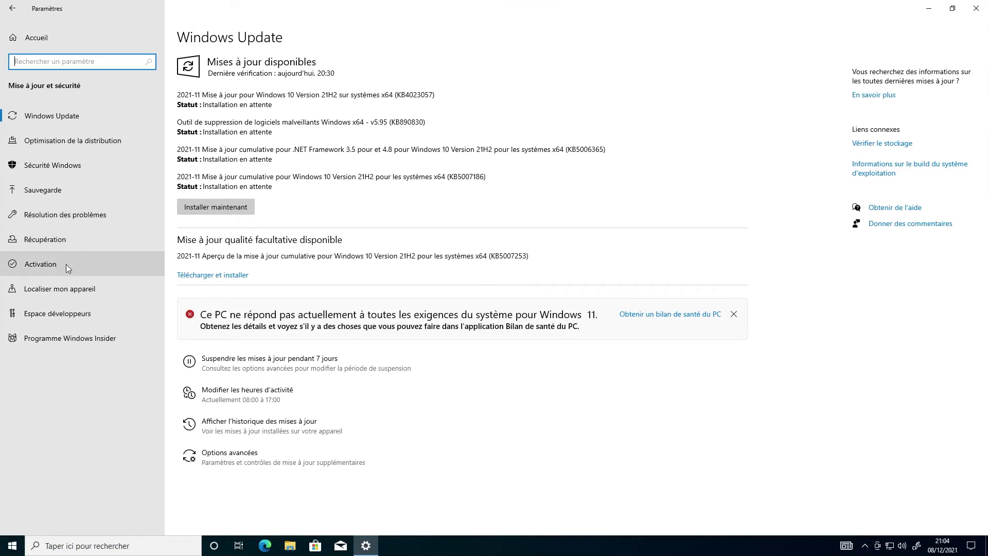
click(66, 264)
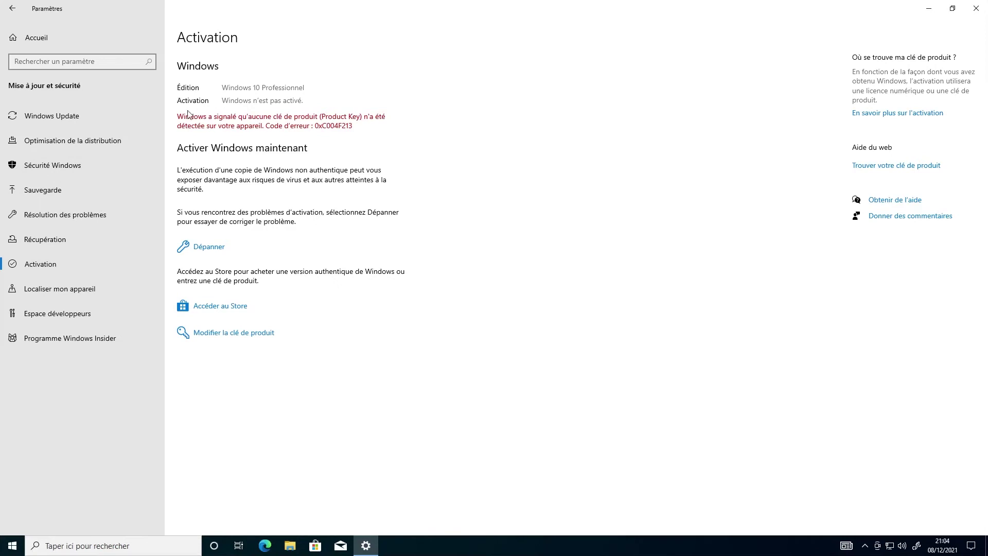
- Enter the Windows product key under Modifier la clé de produit and submit it with Suivant
click(225, 333)
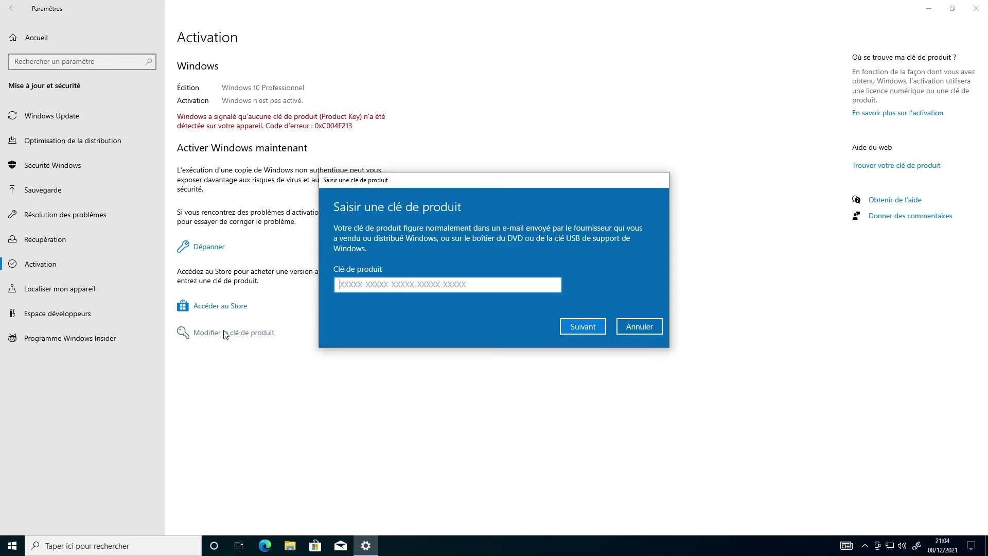
text(FHFHF-FGFHF-GFFTY-FFTFT-FHTGF)
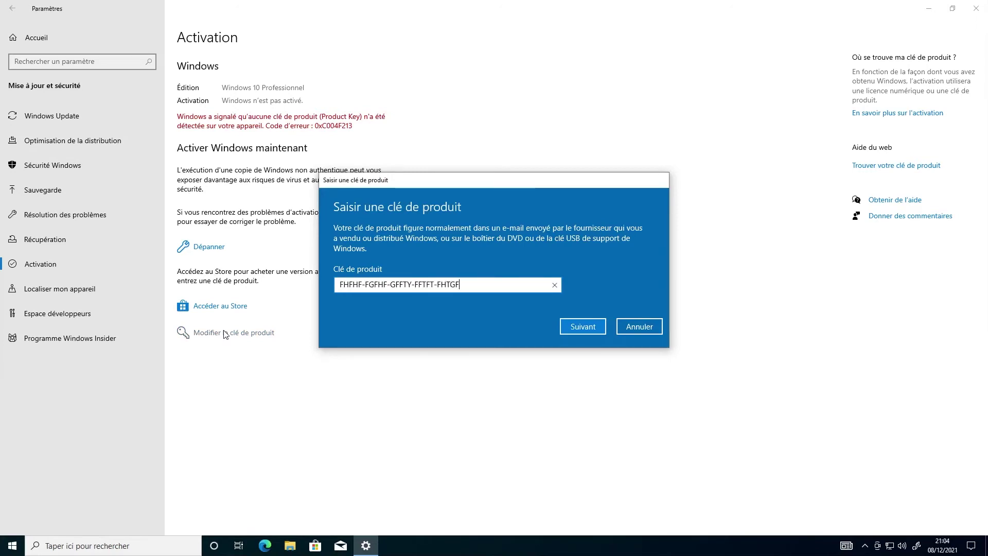
click(584, 326)
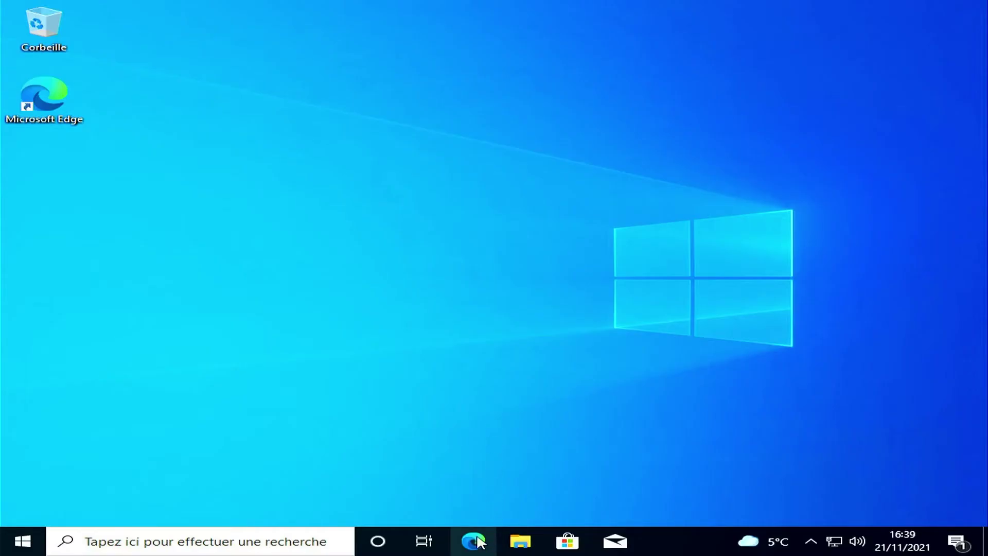
- Launch Edge and complete its first-run setup without signing in
click(478, 542)
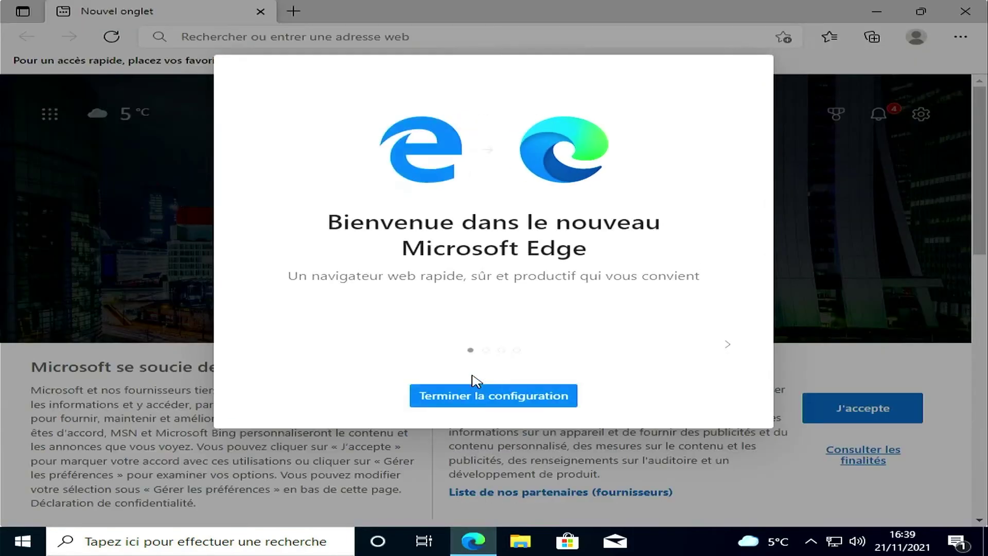
click(515, 395)
click(638, 406)
click(638, 406)
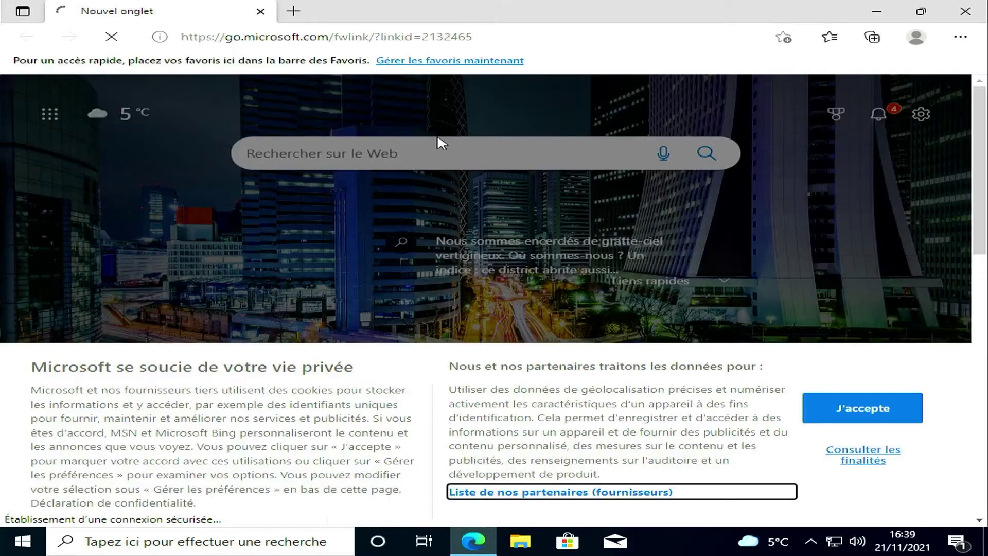
- Search the web for 'ninite' and open the Ninite website from the results
click(443, 40)
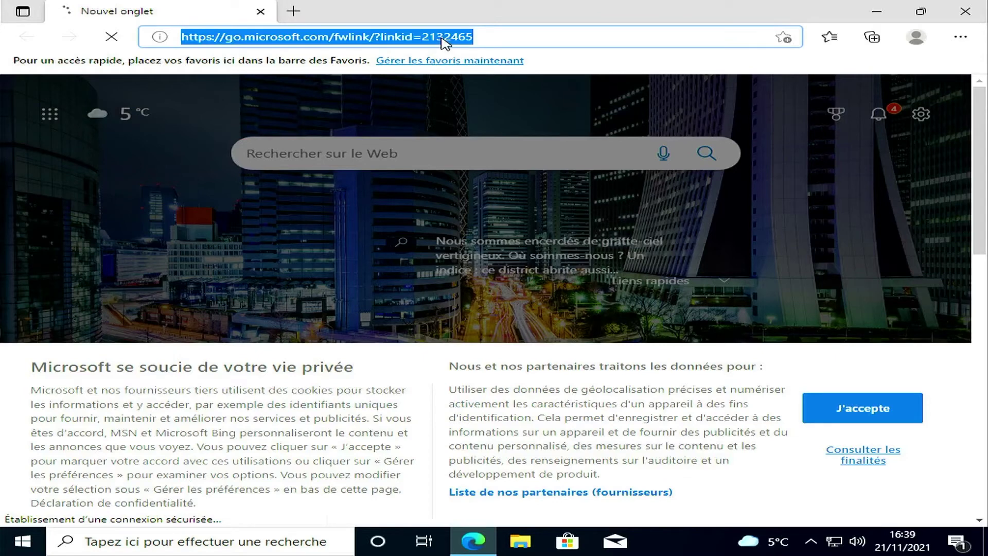
text(ninite)
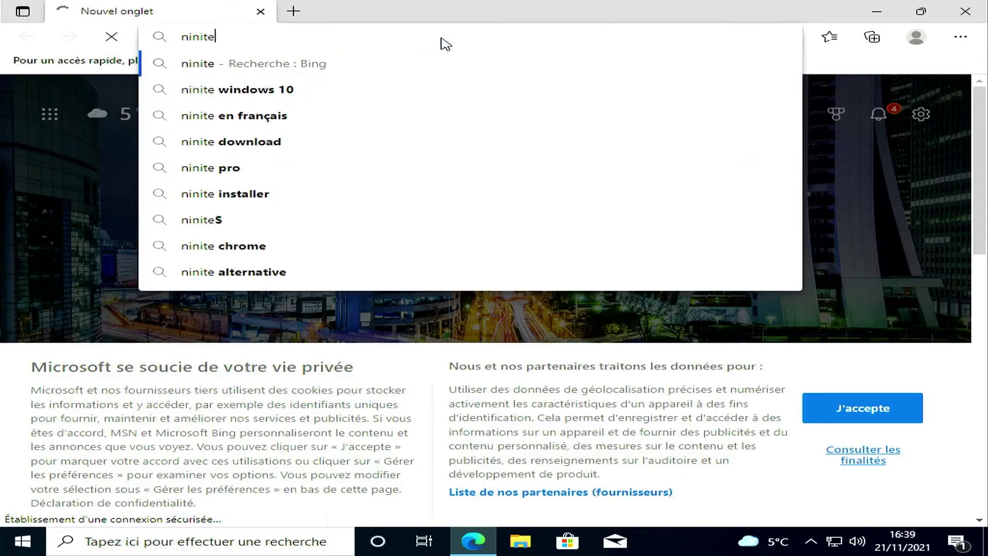
key(Return)
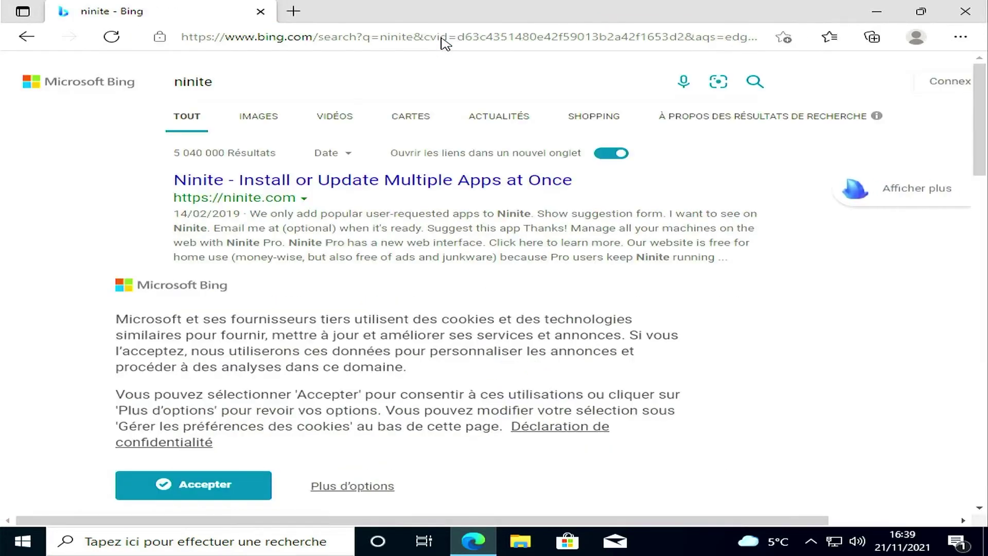
click(444, 179)
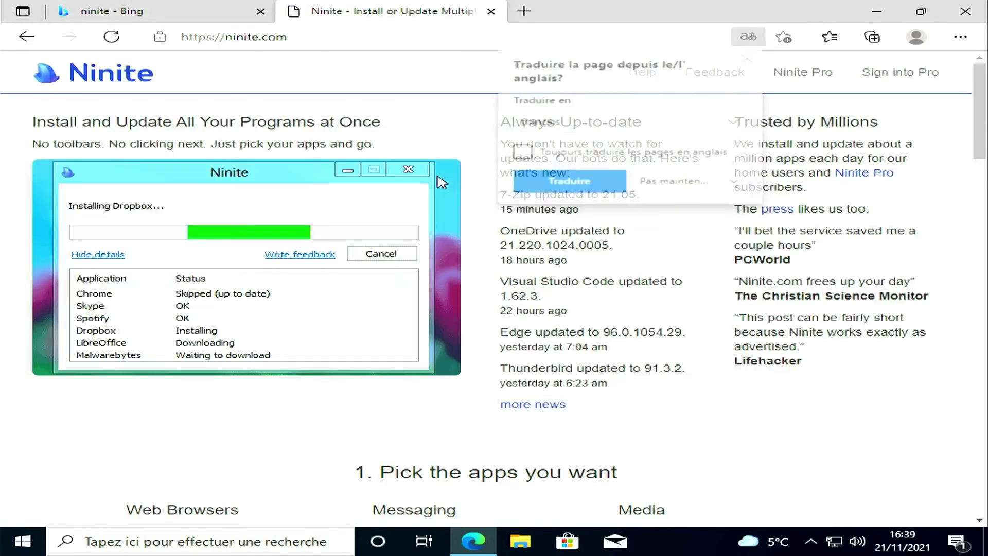
- Never translate the site, then select Chrome, Firefox, WinDirStat, GIMP, XnView and Inkscape
click(650, 182)
click(683, 252)
scroll(470, 309, down, 7)
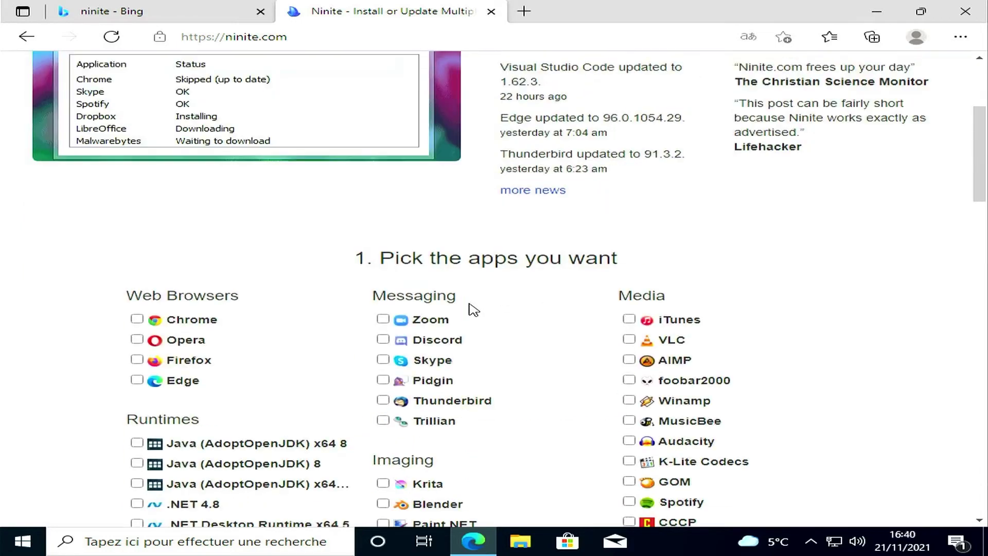
click(136, 177)
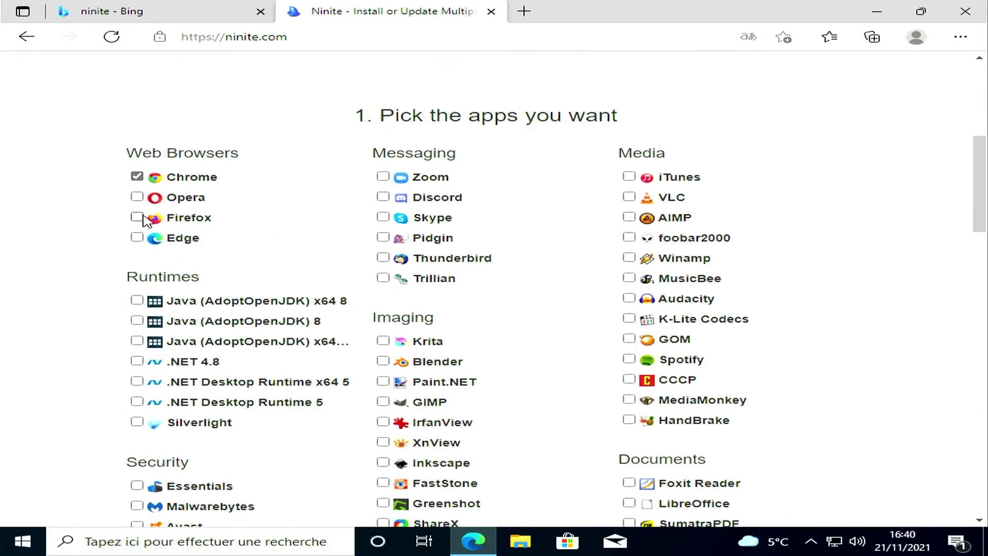
click(145, 221)
scroll(146, 227, down, 6)
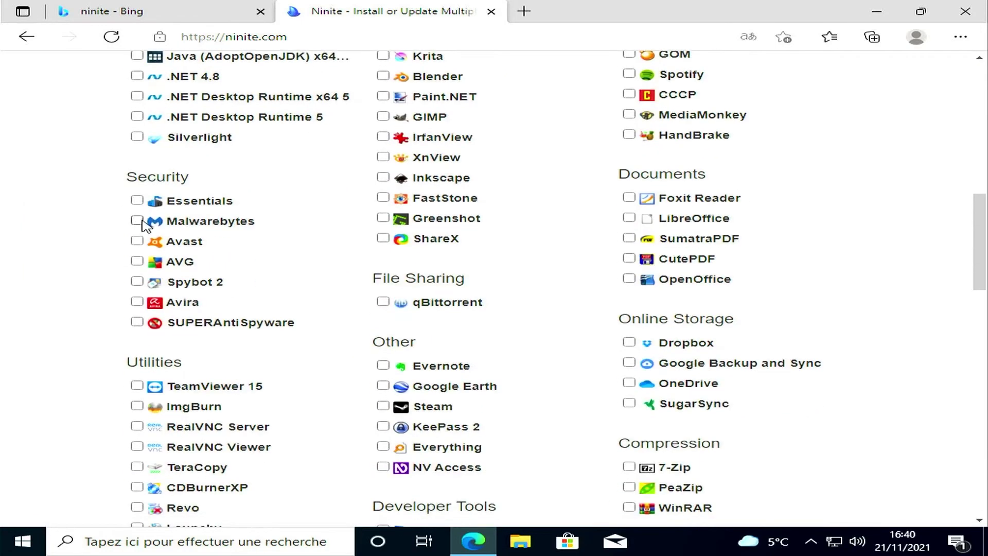
scroll(146, 229, down, 2)
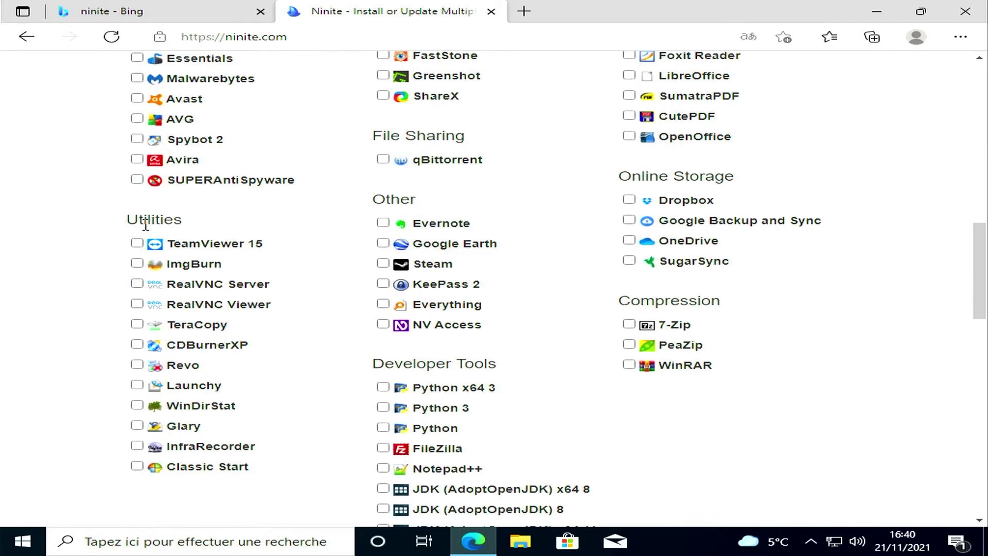
click(137, 406)
scroll(302, 379, up, 4)
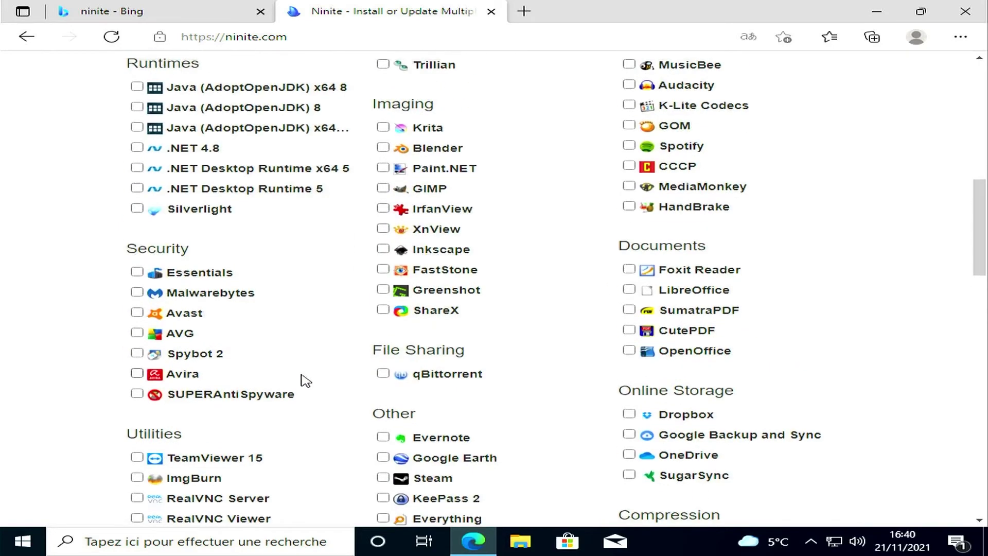
click(383, 188)
click(383, 229)
click(383, 249)
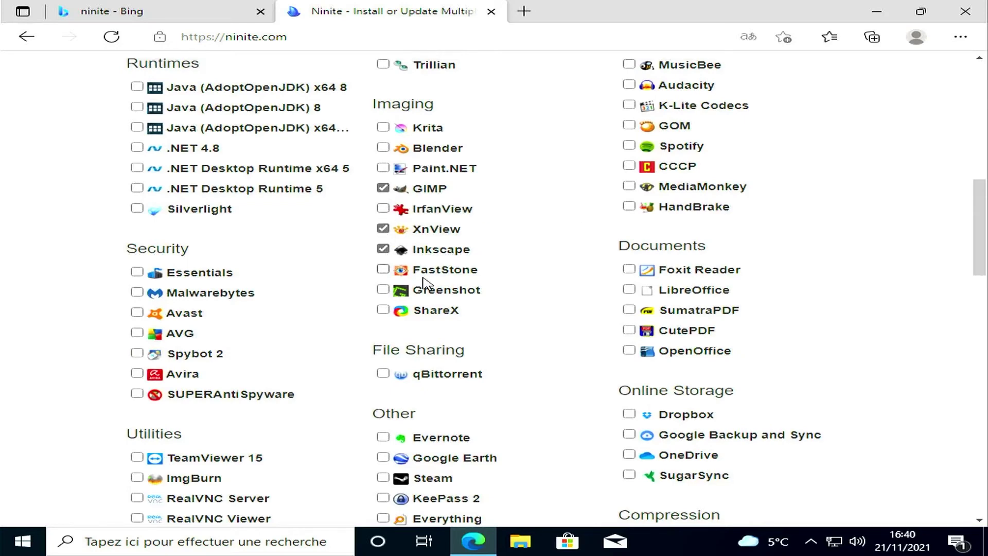
- Also select Steam, Notepad++, FileZilla, WinSCP, VLC, MediaMonkey and LibreOffice
scroll(425, 283, up, 4)
scroll(425, 283, down, 9)
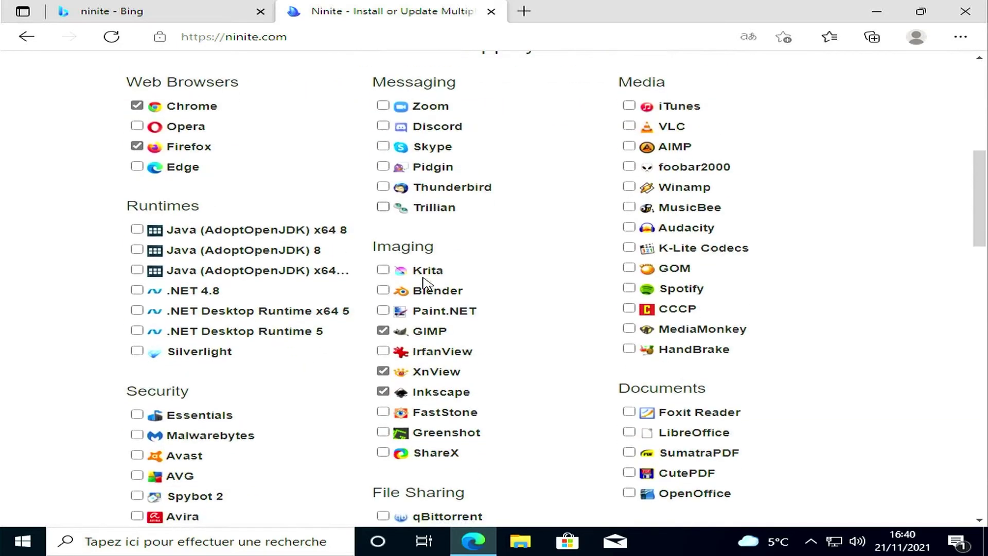
click(383, 191)
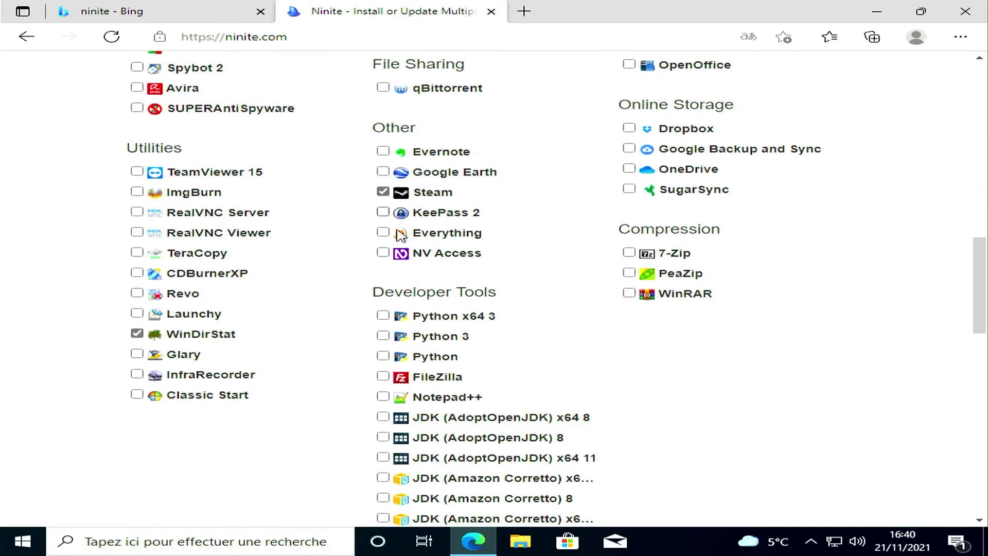
scroll(398, 222, down, 4)
click(384, 184)
click(384, 164)
click(387, 328)
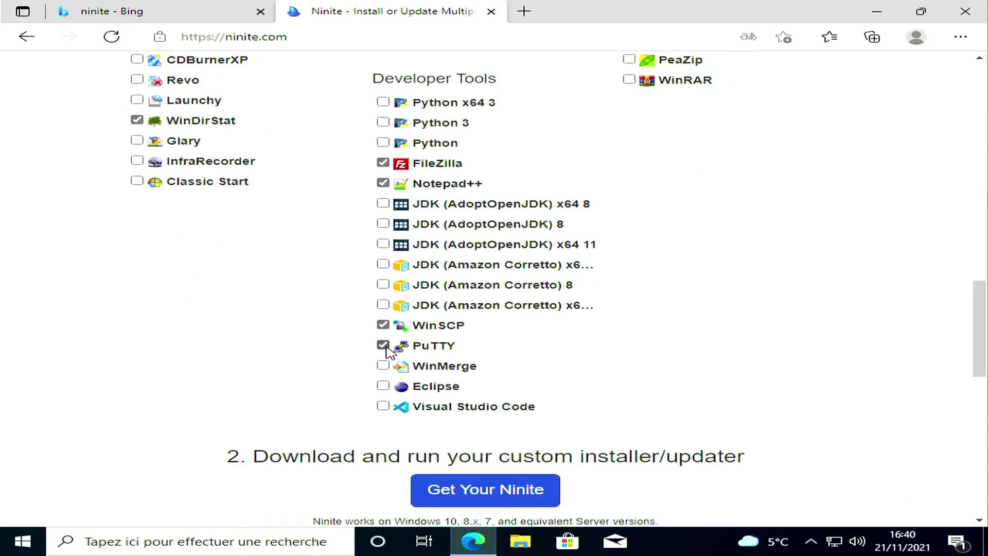
scroll(503, 363, up, 12)
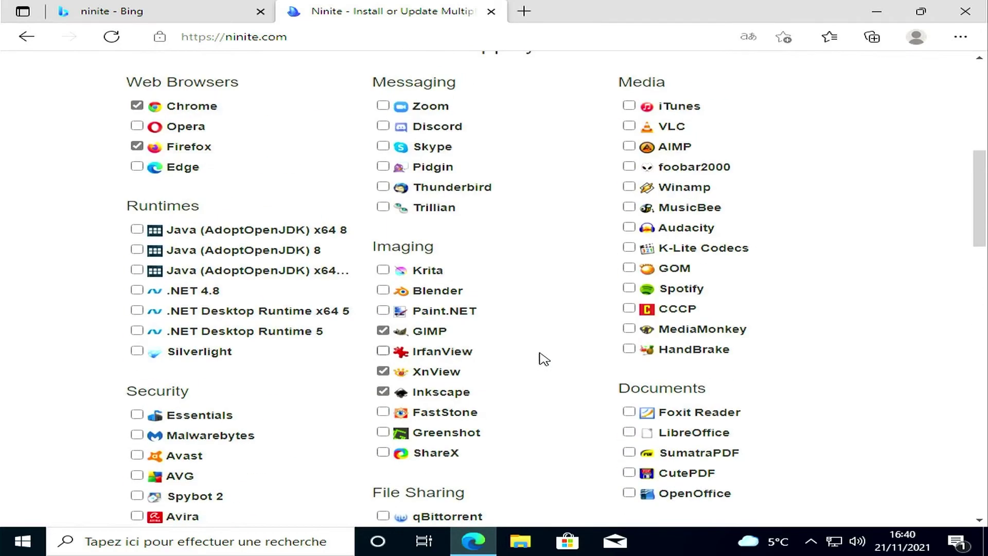
click(629, 126)
scroll(580, 261, down, 3)
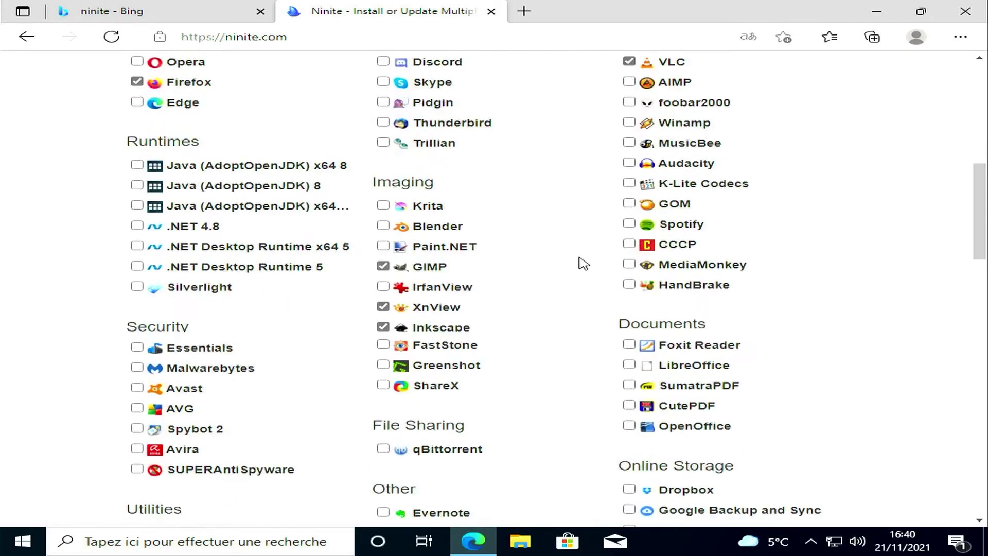
click(629, 186)
scroll(585, 273, down, 3)
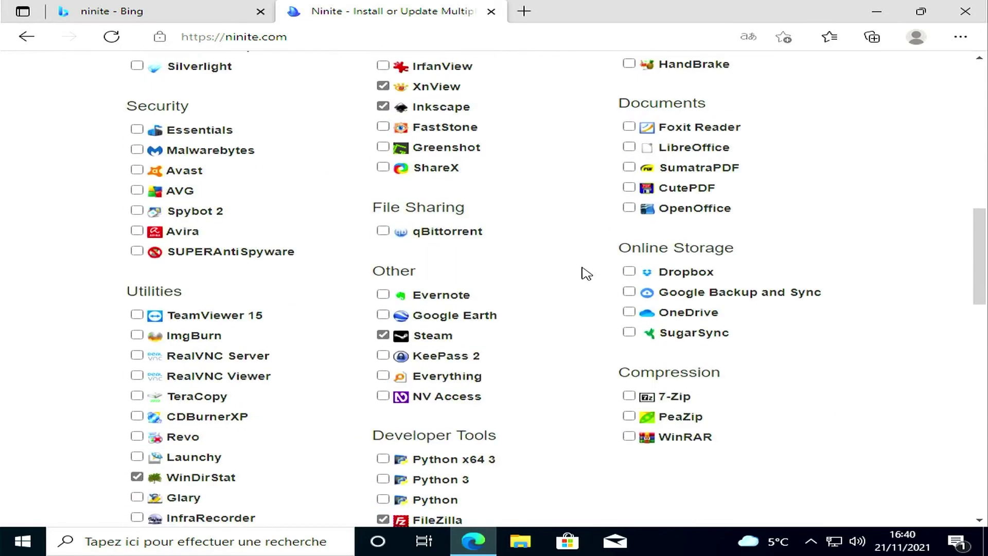
click(629, 147)
- Run the downloaded Ninite installer and allow it to make changes
scroll(608, 272, down, 2)
scroll(636, 328, down, 13)
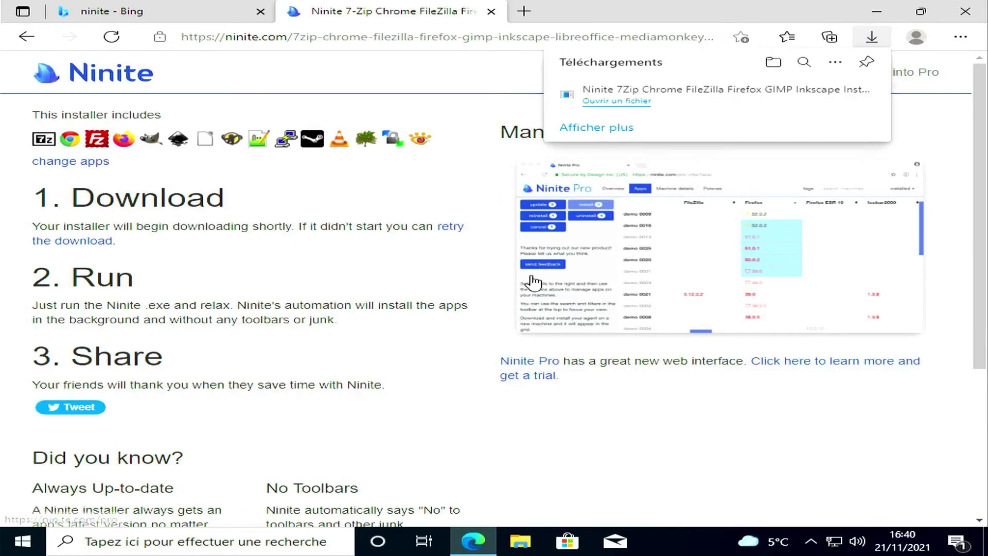
click(615, 102)
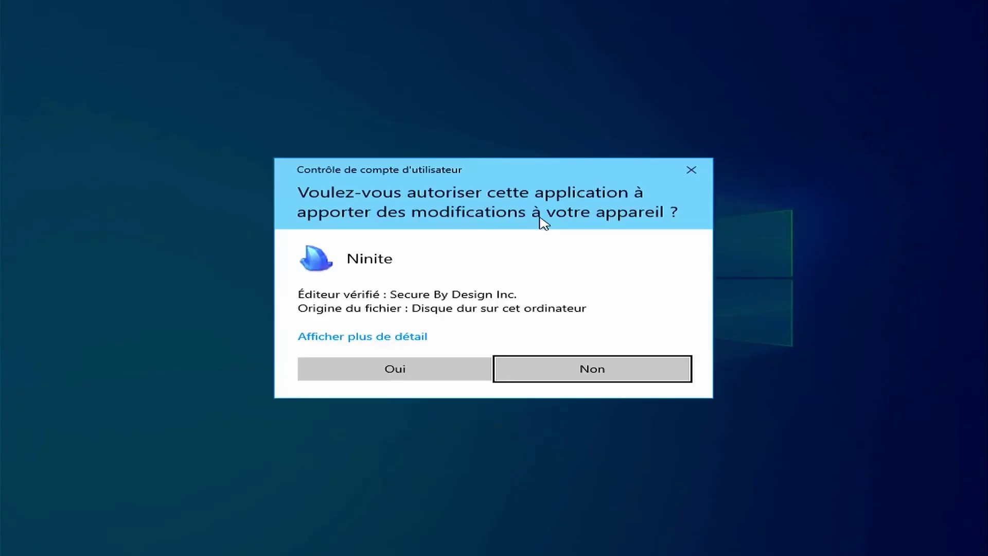
click(464, 371)
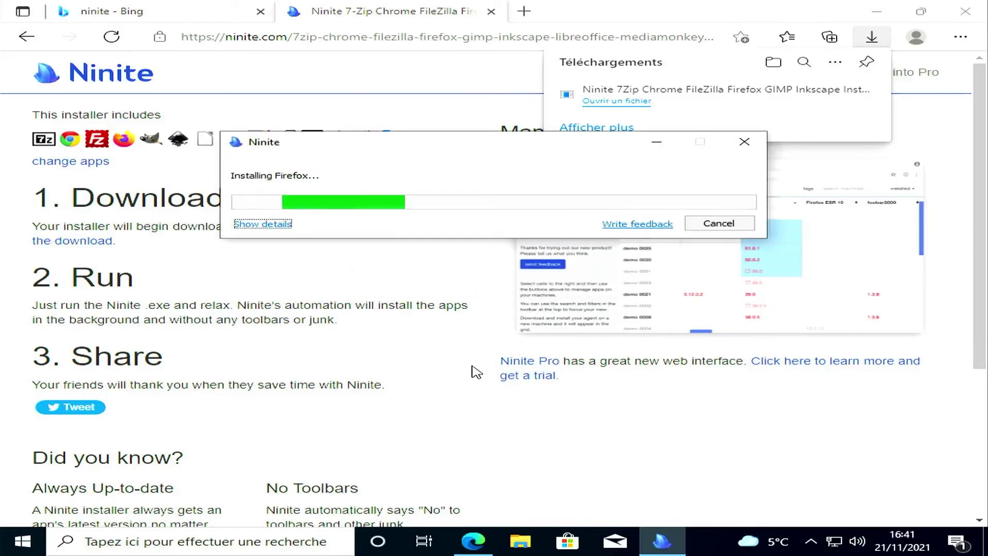